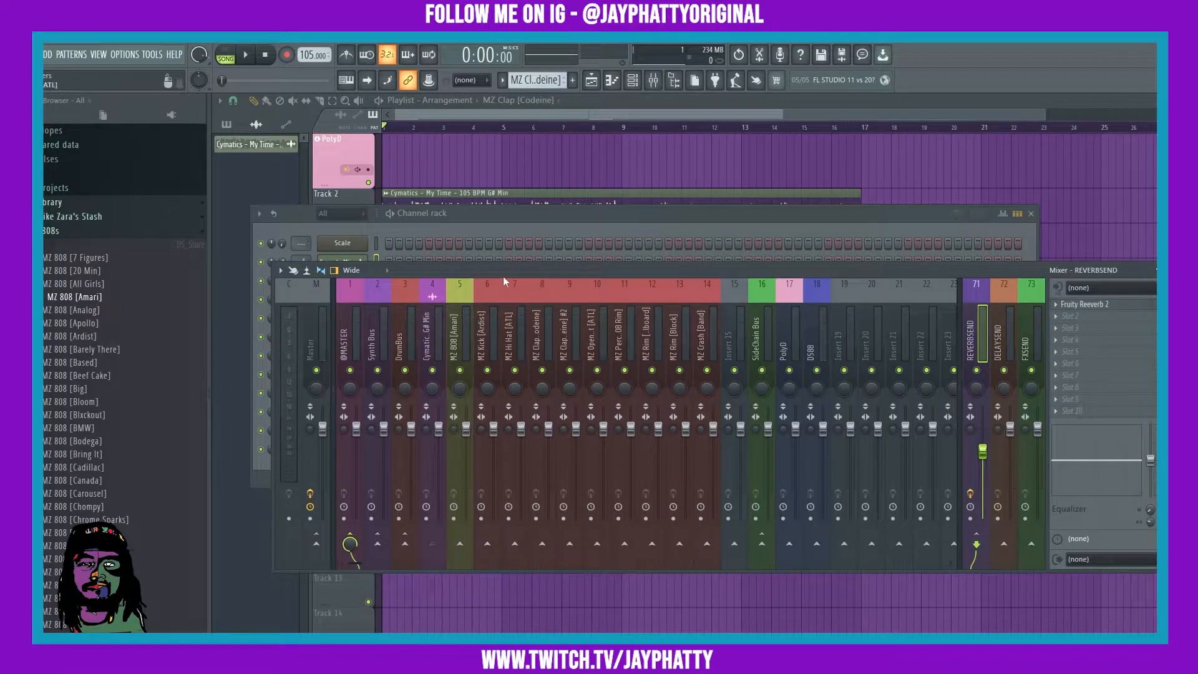
Step: Preview the beat, and pull the faders of mixer tracks 4 to 14 all the way down together
key(space)
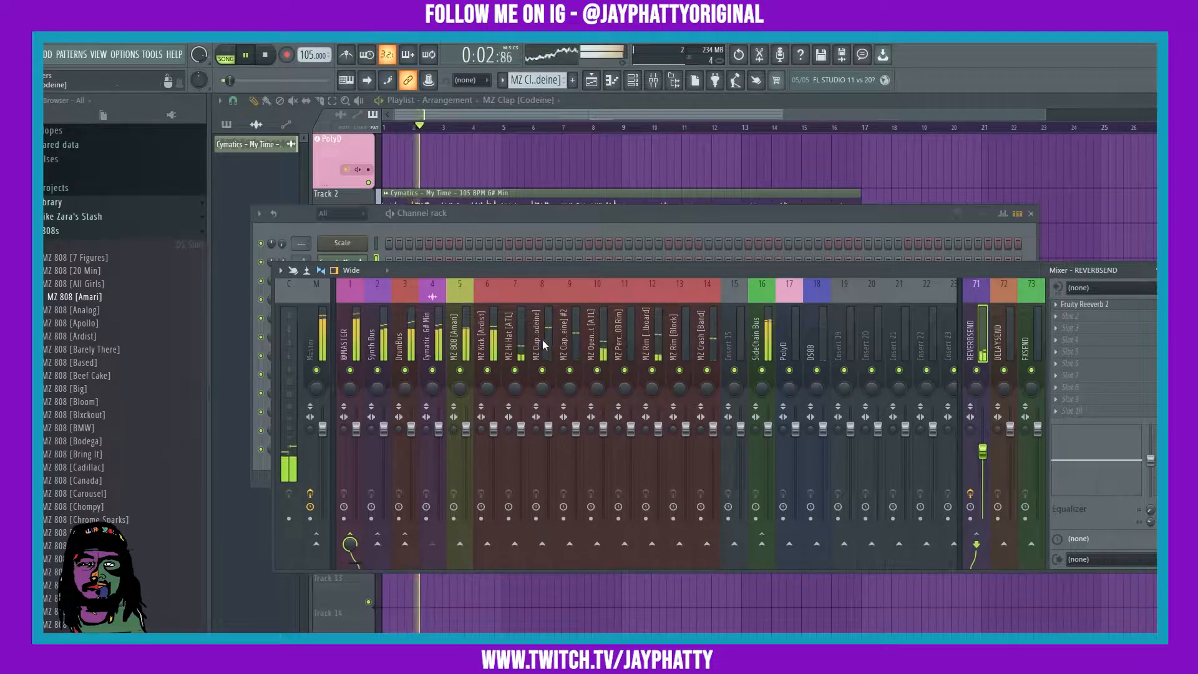
key(space)
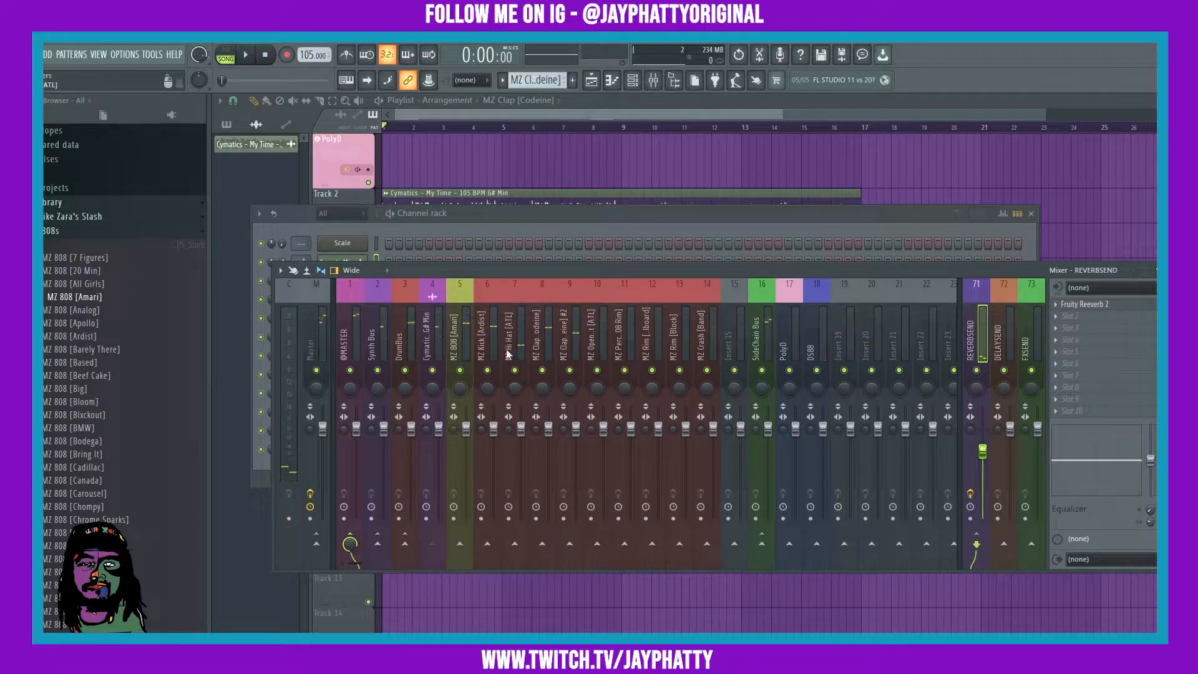
click(426, 337)
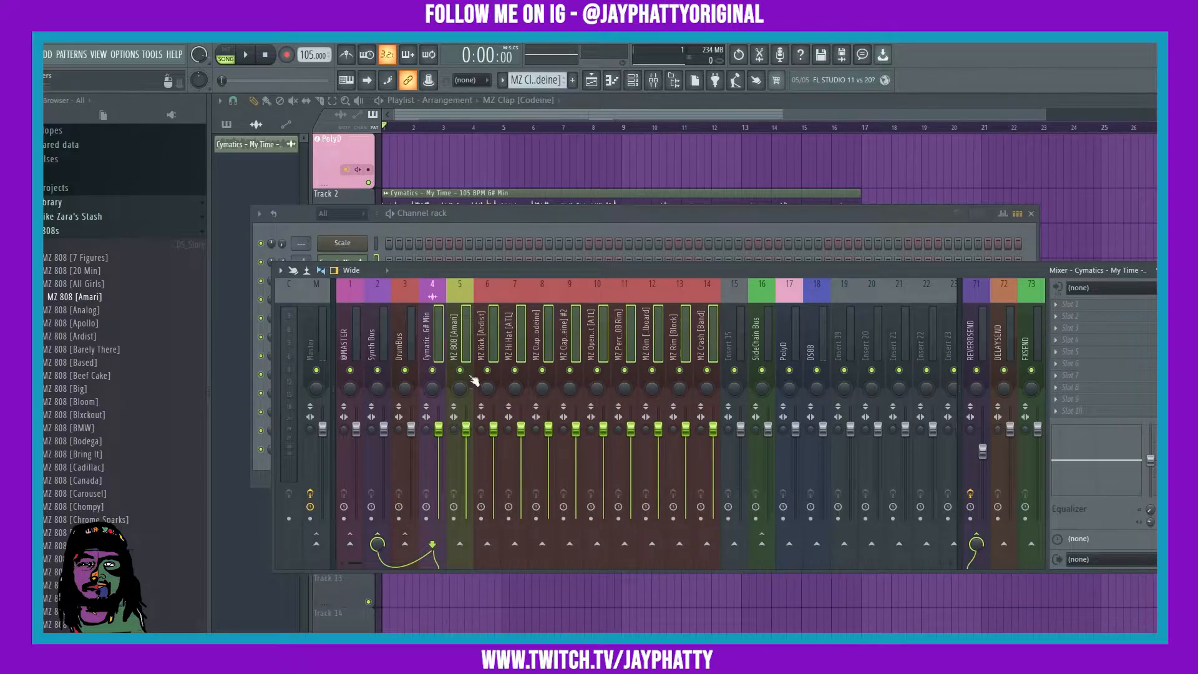
drag(439, 428, 438, 518)
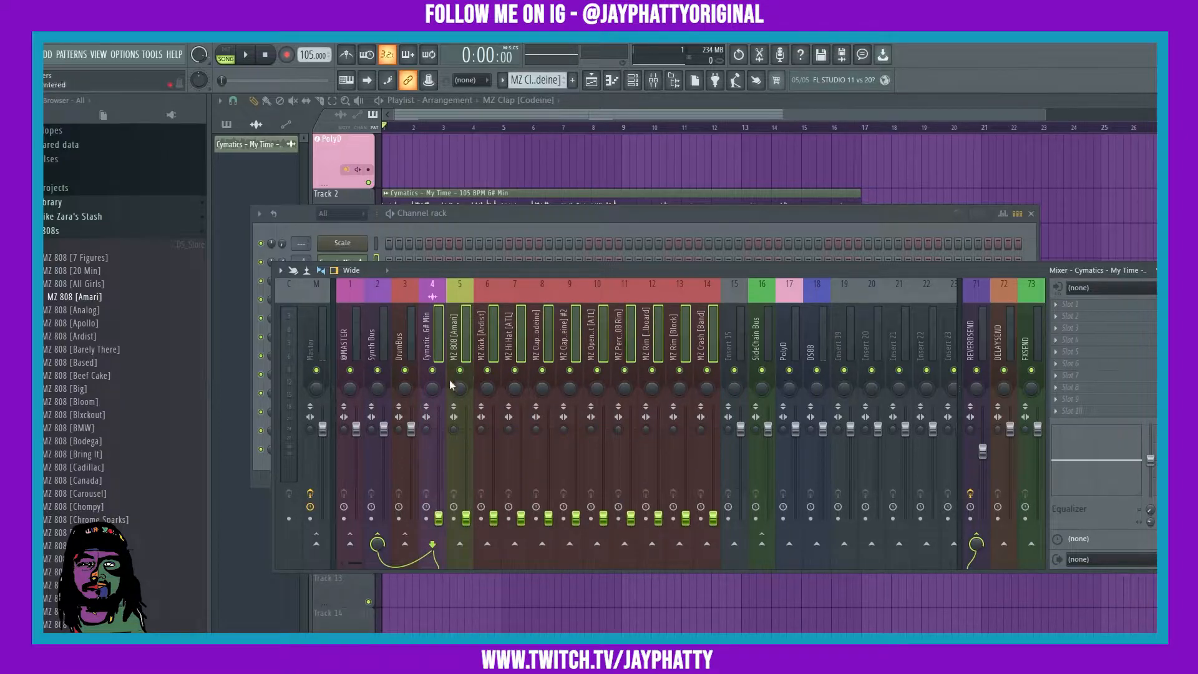
Step: Set the stereo separation of the Master, MZ 808 [Amari] and MZ Kick [Ardist] tracks to 100% merged
click(466, 318)
click(308, 357)
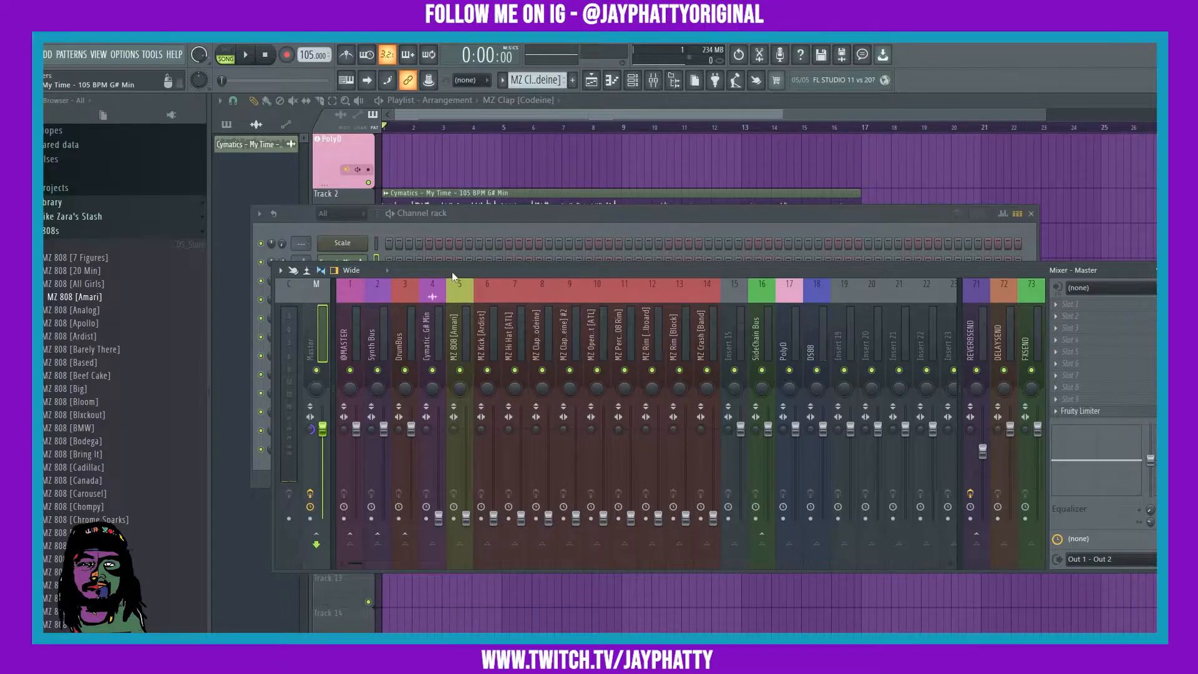
click(450, 433)
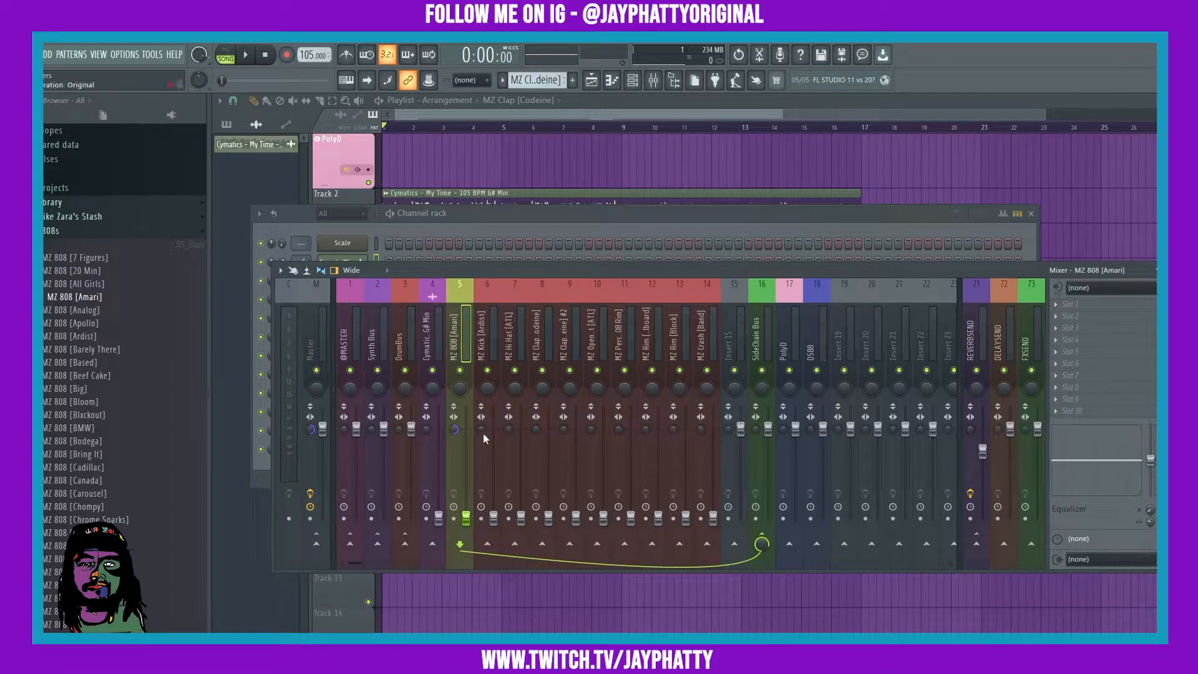
click(481, 431)
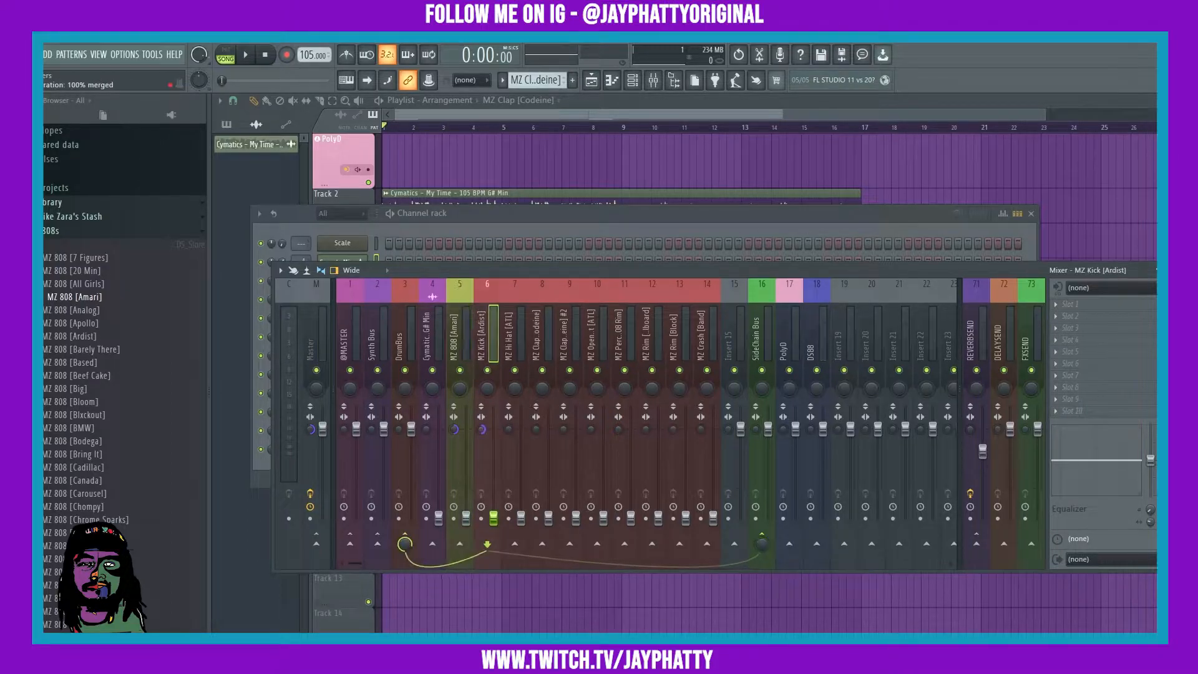
Step: During playback, raise the MZ 808 [Amari] fader to about -5.6 dB and the MZ Kick [Ardist] fader to about -3.7 dB
click(462, 319)
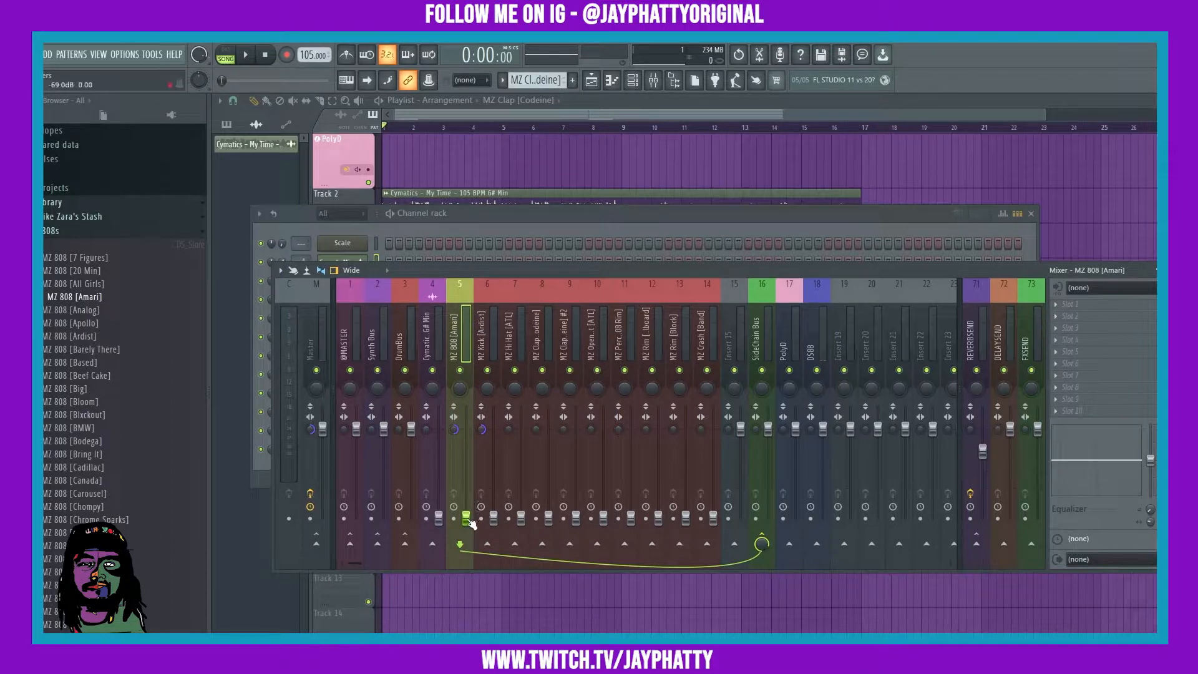
key(space)
drag(466, 516, 466, 447)
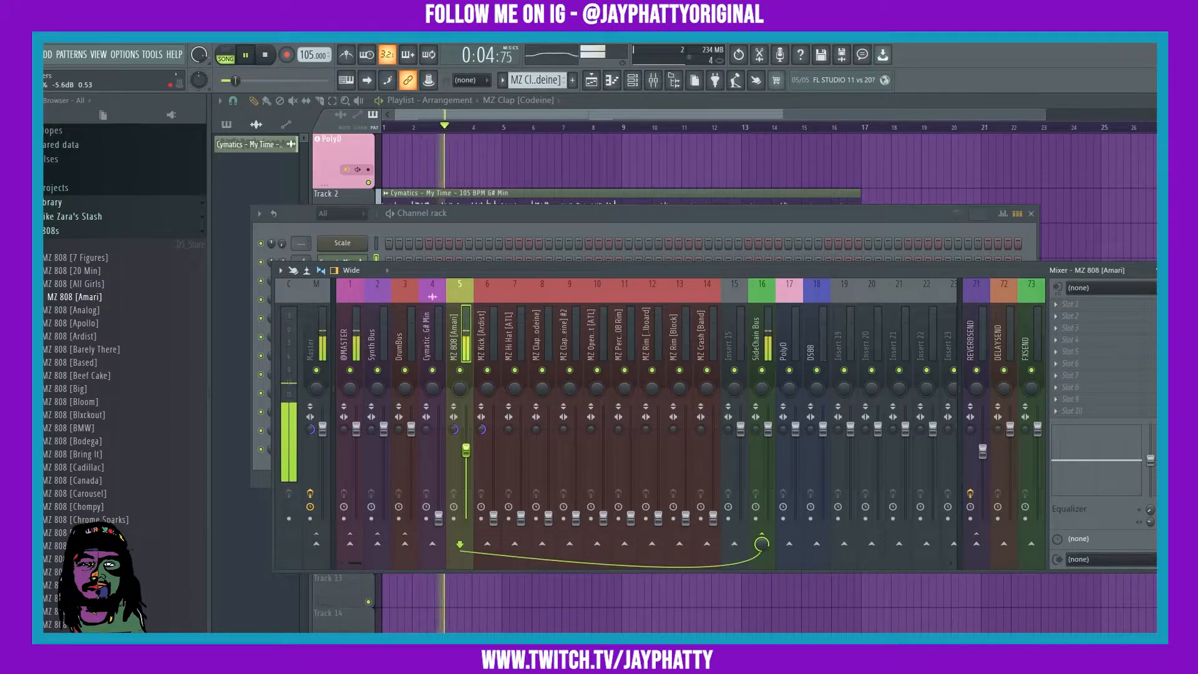
drag(493, 497, 492, 443)
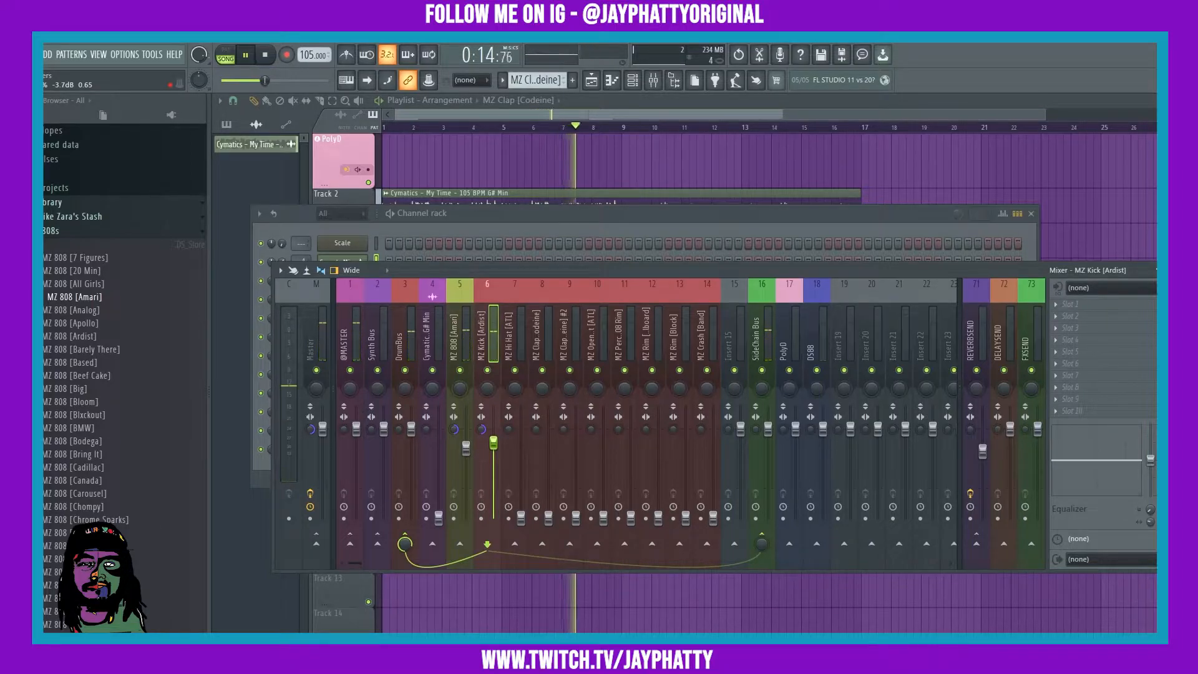
click(465, 448)
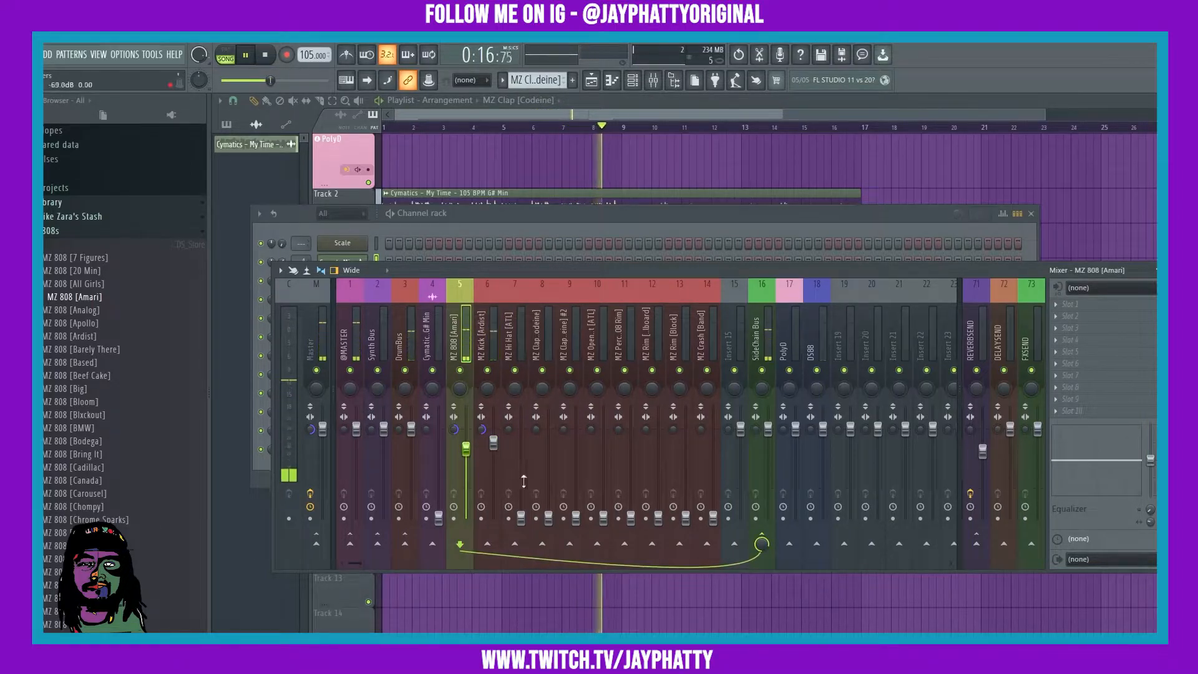
Step: Bring up the hi-hat, both clap and open-hat faders, with MZ Clap [Codeine] at about -3 dB
drag(520, 518, 521, 429)
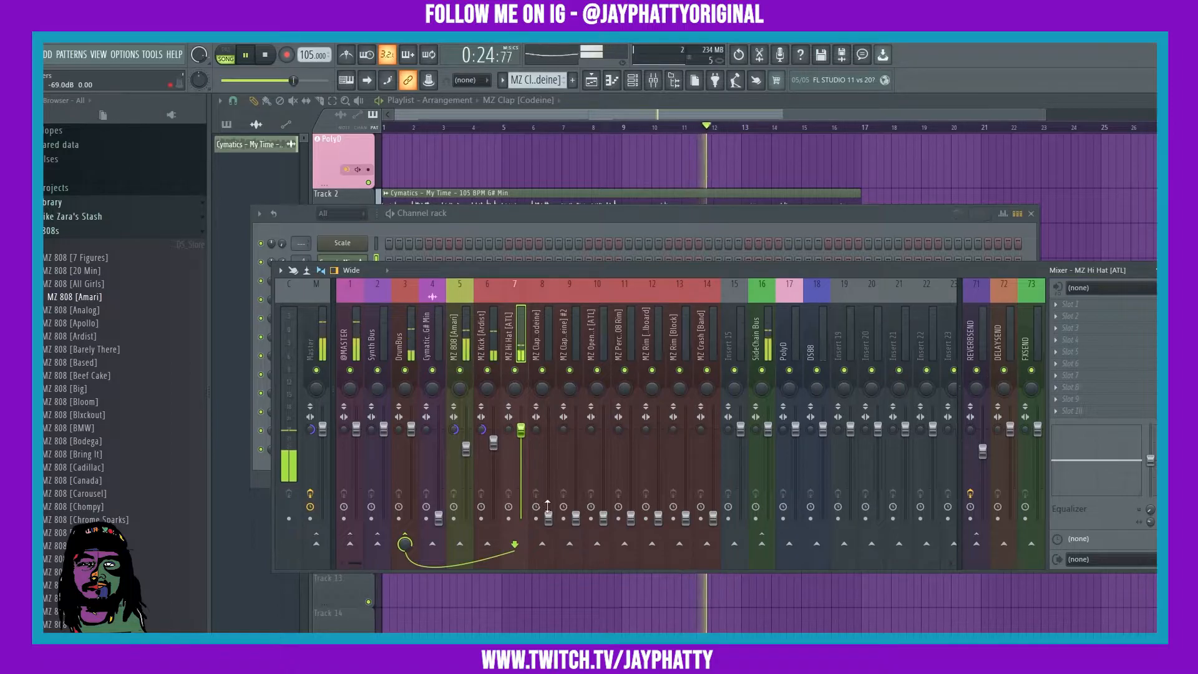
drag(547, 506, 548, 442)
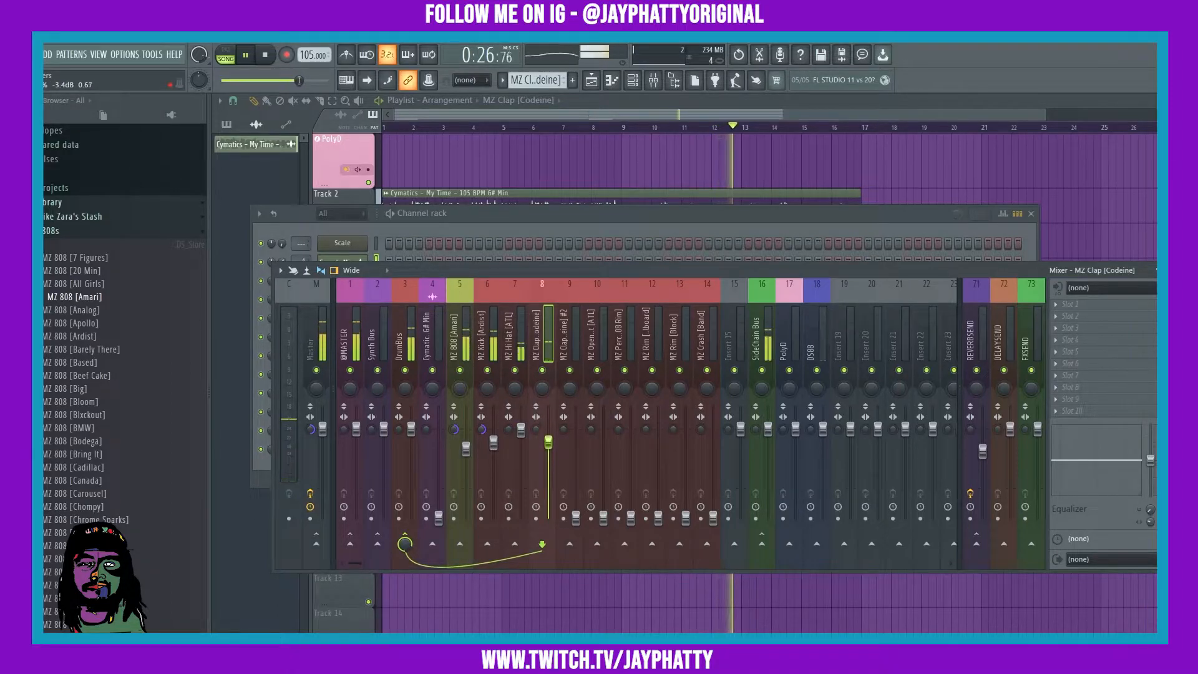
drag(575, 516, 549, 443)
drag(603, 518, 549, 436)
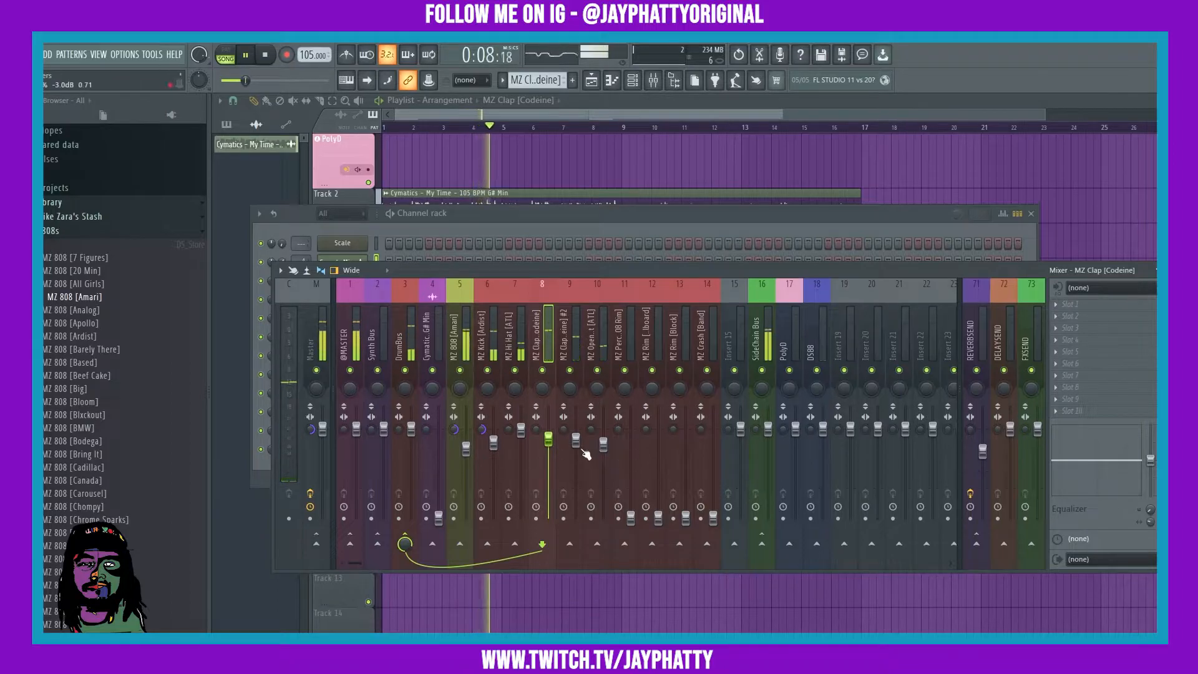
Step: Raise the MZ Perc (808 Rim) fader into the mix, nudging the kick up and the hi-hat down slightly
drag(493, 443, 466, 449)
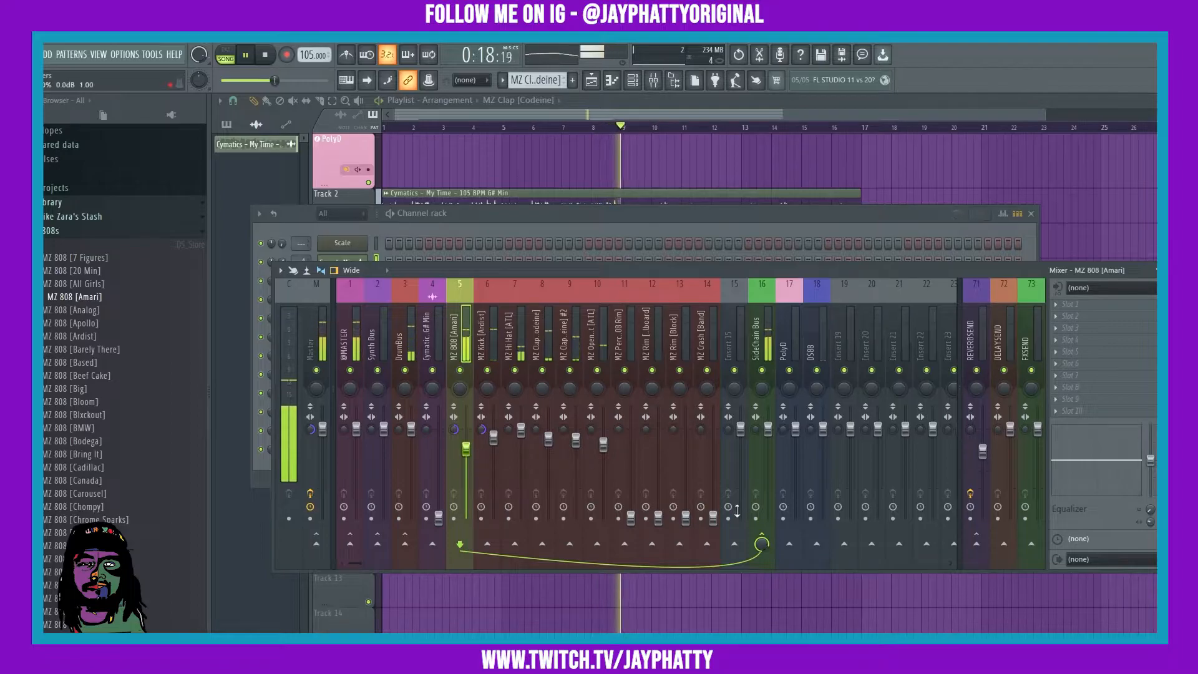
drag(630, 518, 630, 454)
drag(521, 430, 521, 439)
drag(631, 455, 631, 446)
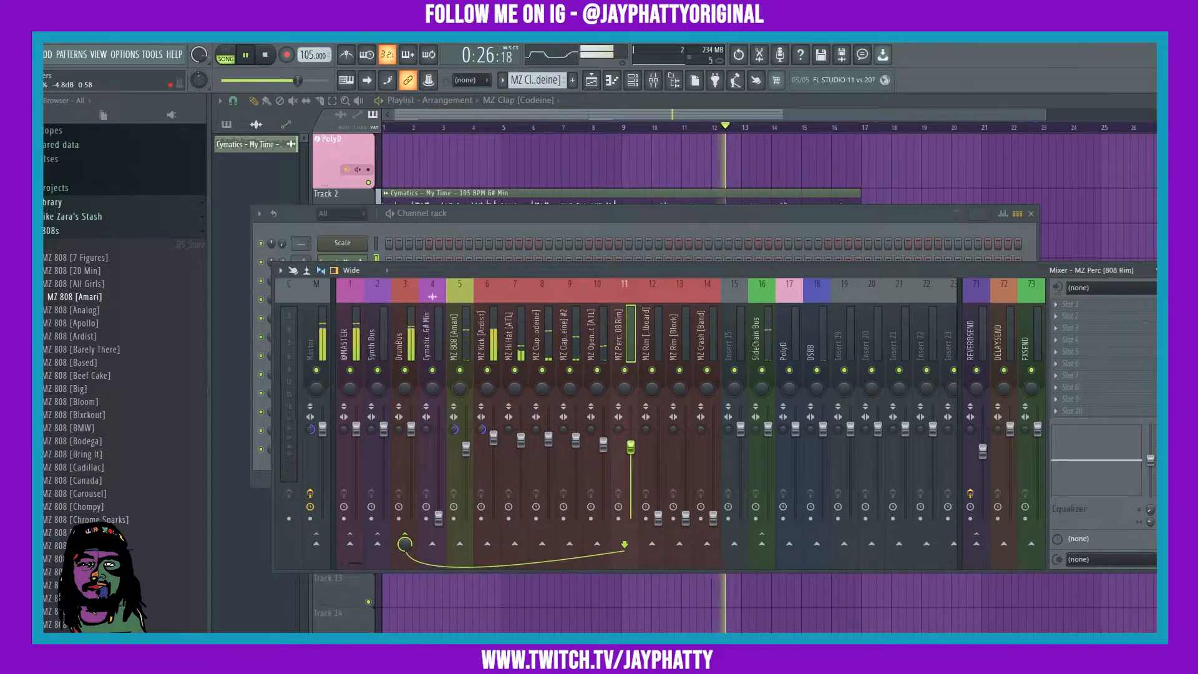
key(space)
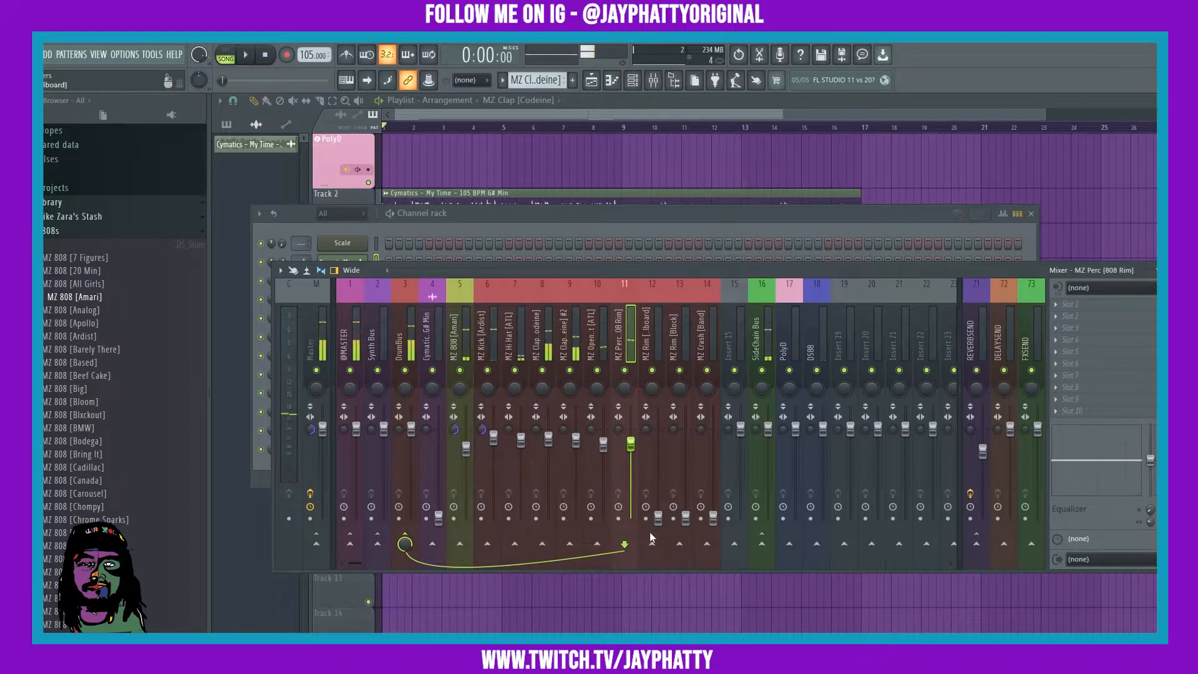
Step: During playback, raise the MZ Rim [Billboard] fader and bring MZ Rim [Block] up to about -4.4 dB
drag(662, 517, 658, 438)
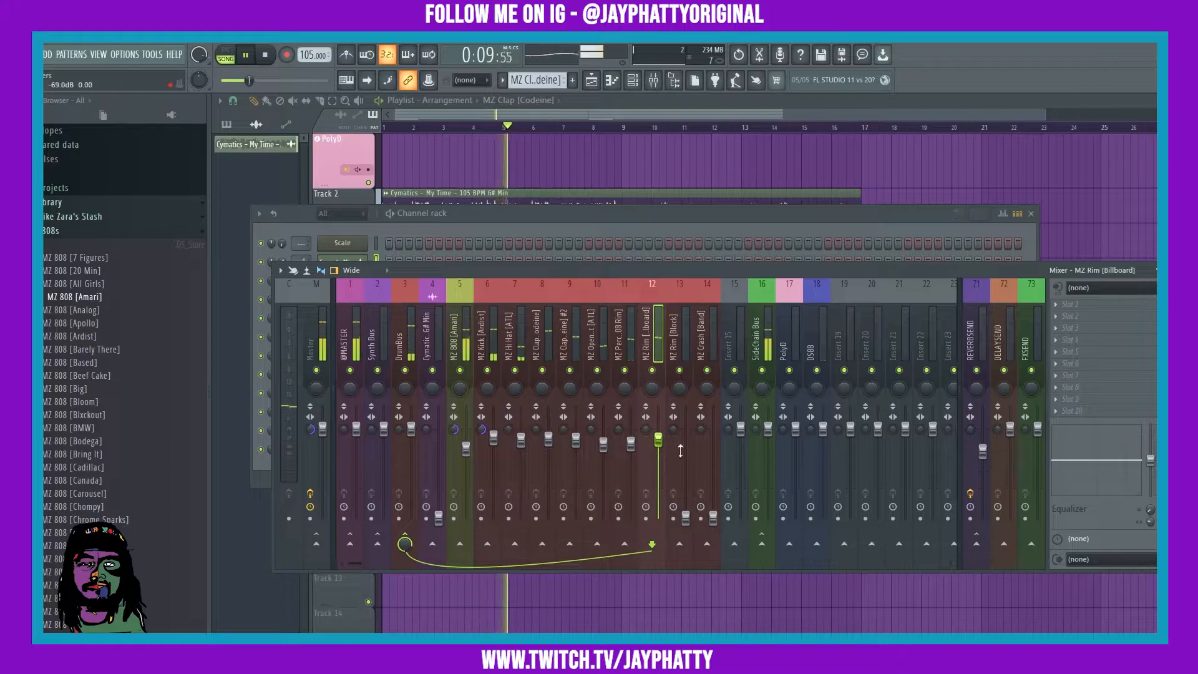
click(686, 533)
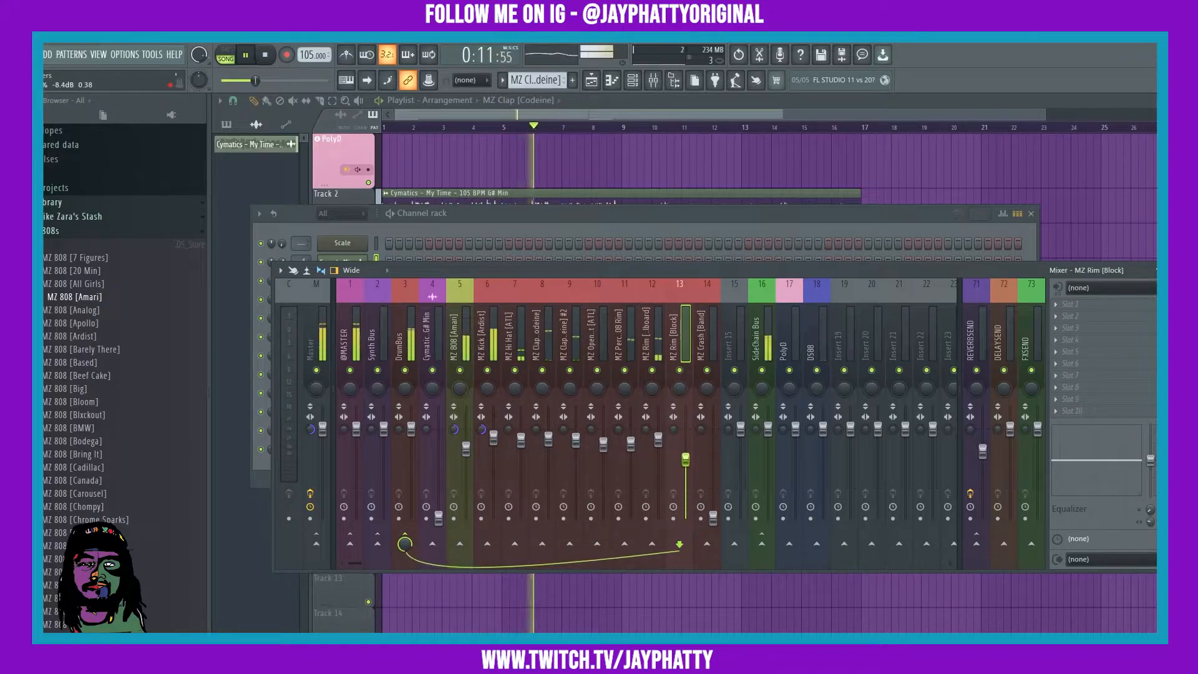
mouse_move(685, 455)
mouse_down()
mouse_move(660, 442)
mouse_move(685, 445)
mouse_up()
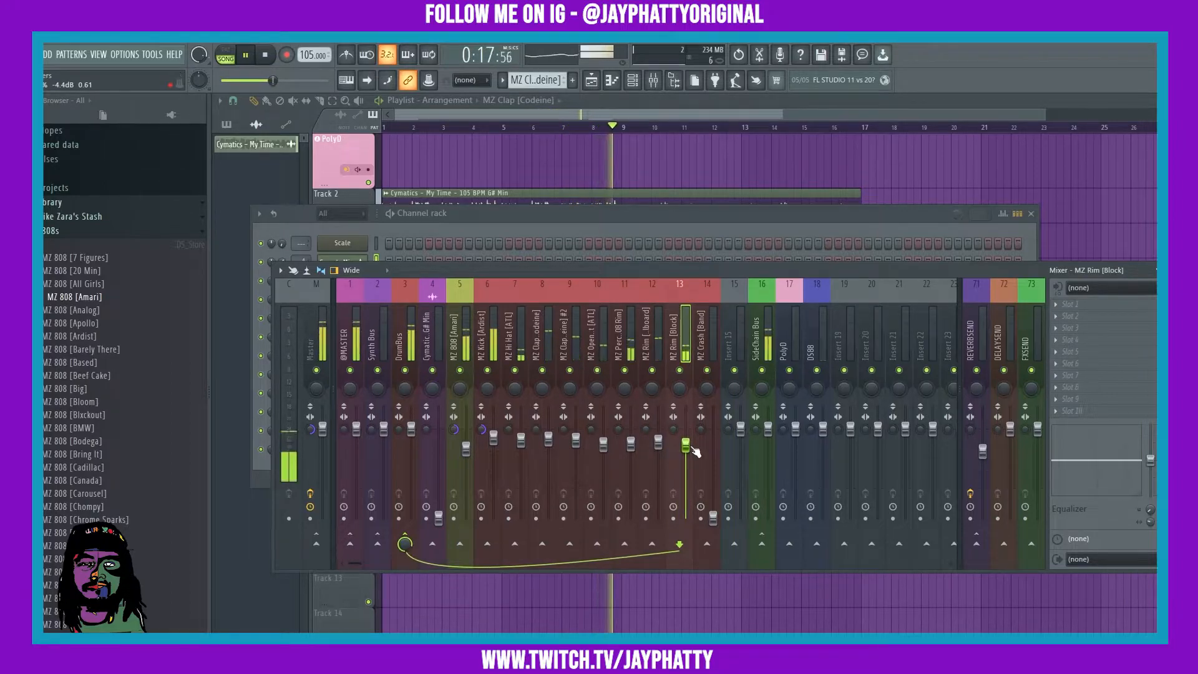
Step: Raise the MZ Crash [Band] fader to about -6.3 dB and fine-tune the kick fader
drag(713, 518, 713, 453)
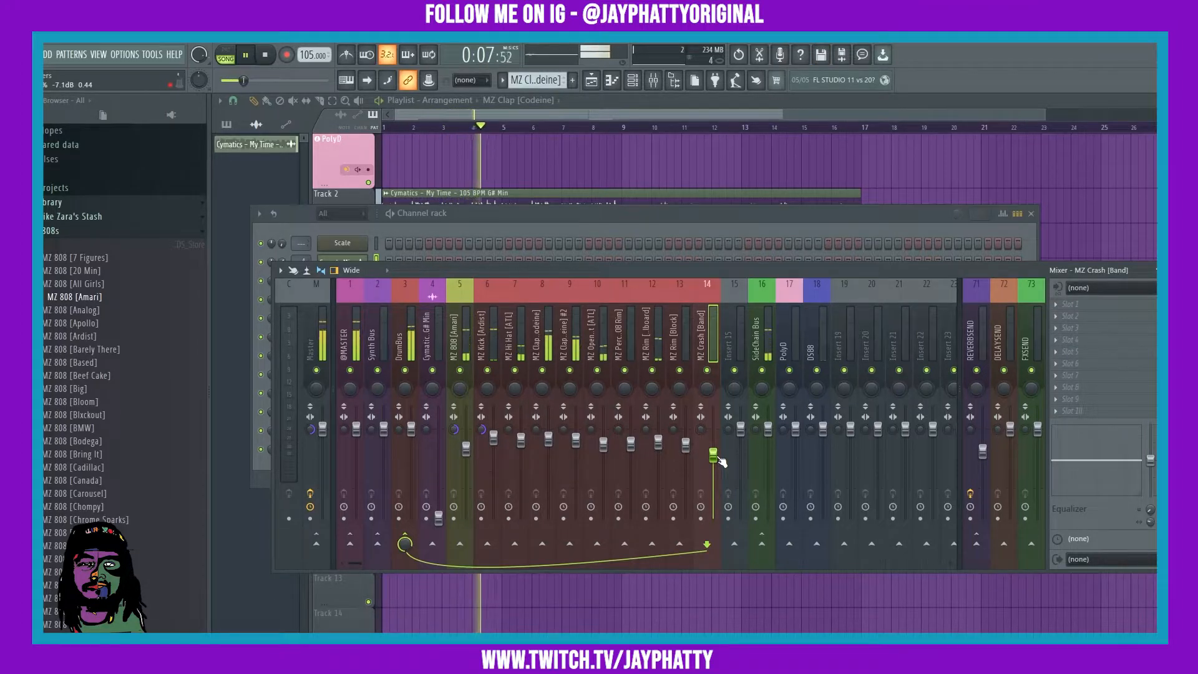
drag(718, 457, 718, 455)
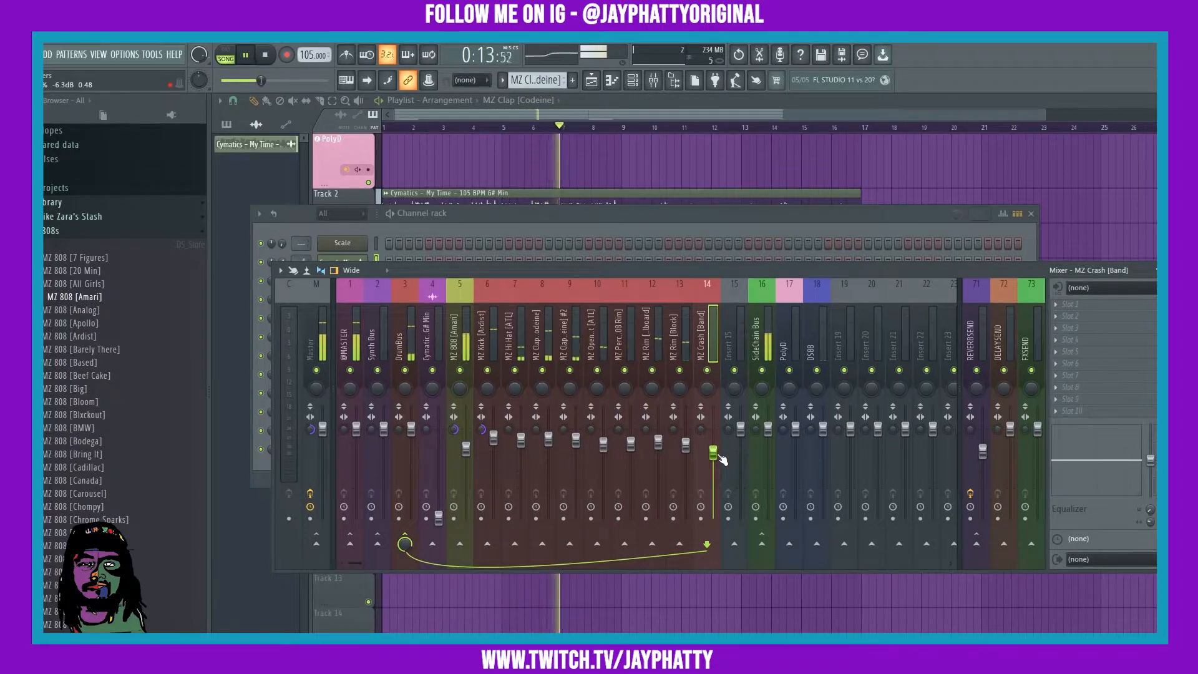
drag(493, 437, 494, 438)
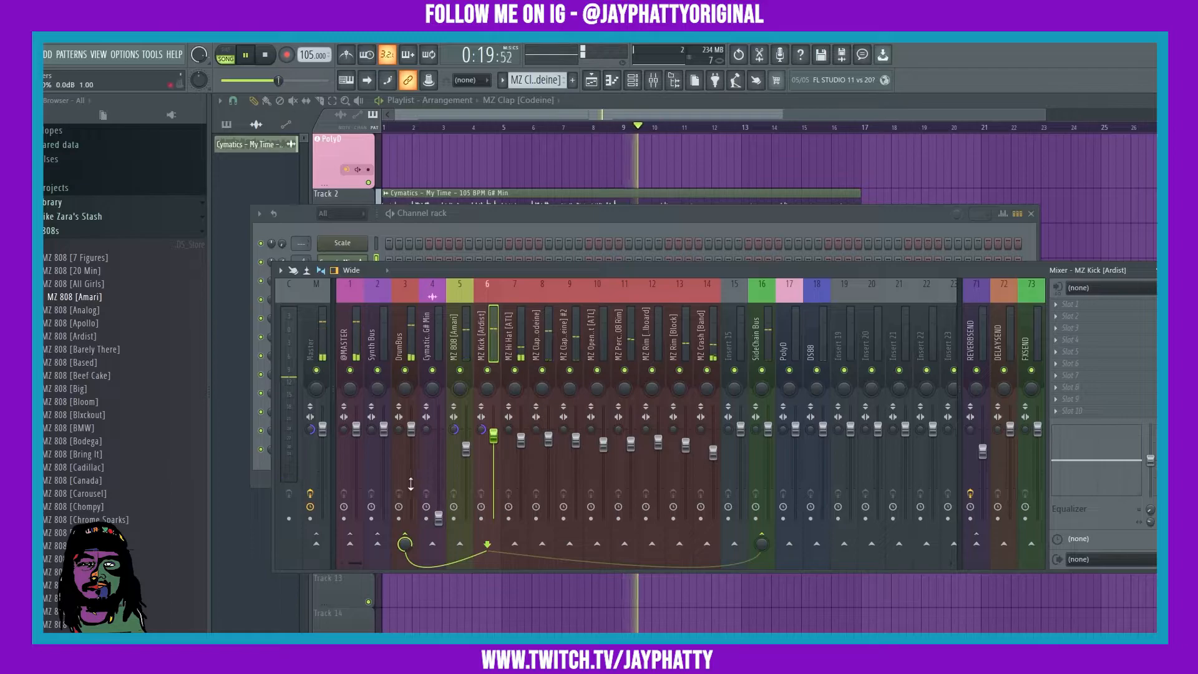
Step: Restart playback and raise the Cymatics sample fader on track 4 to sit slightly below unity against the drums
click(267, 54)
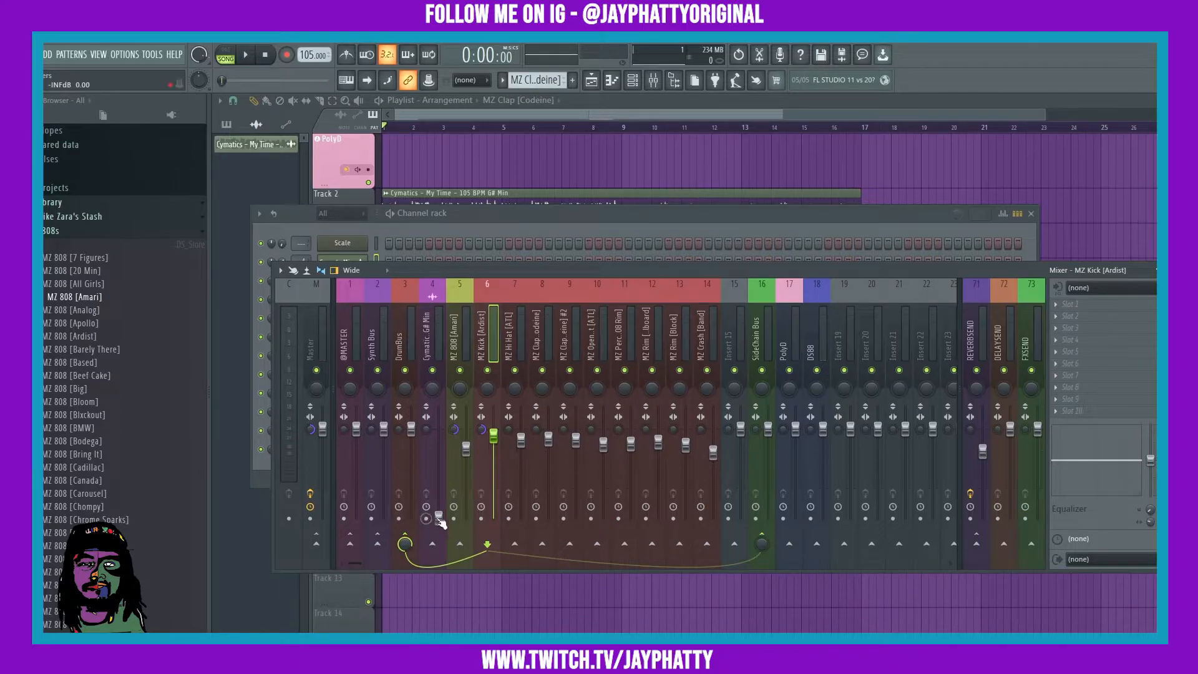
drag(439, 515, 439, 439)
key(space)
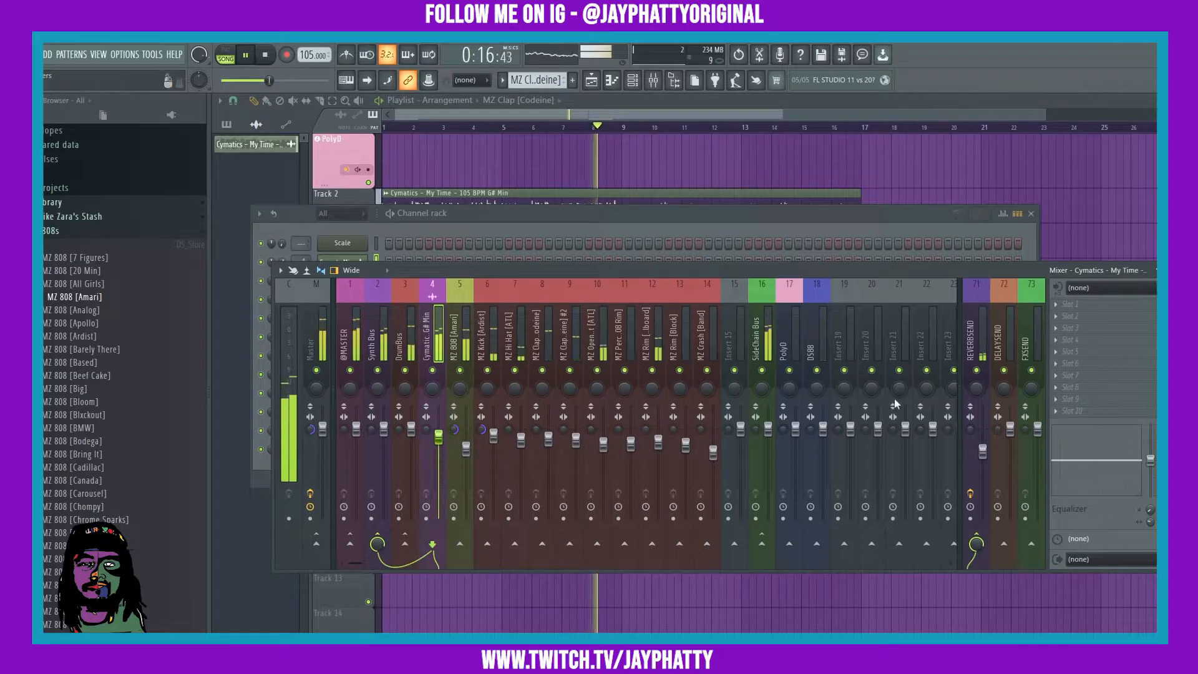
Step: Add Fruity Parametric EQ 2 to the Cymatics sample track and shape a low cut and a high cut during playback
click(1077, 301)
click(686, 163)
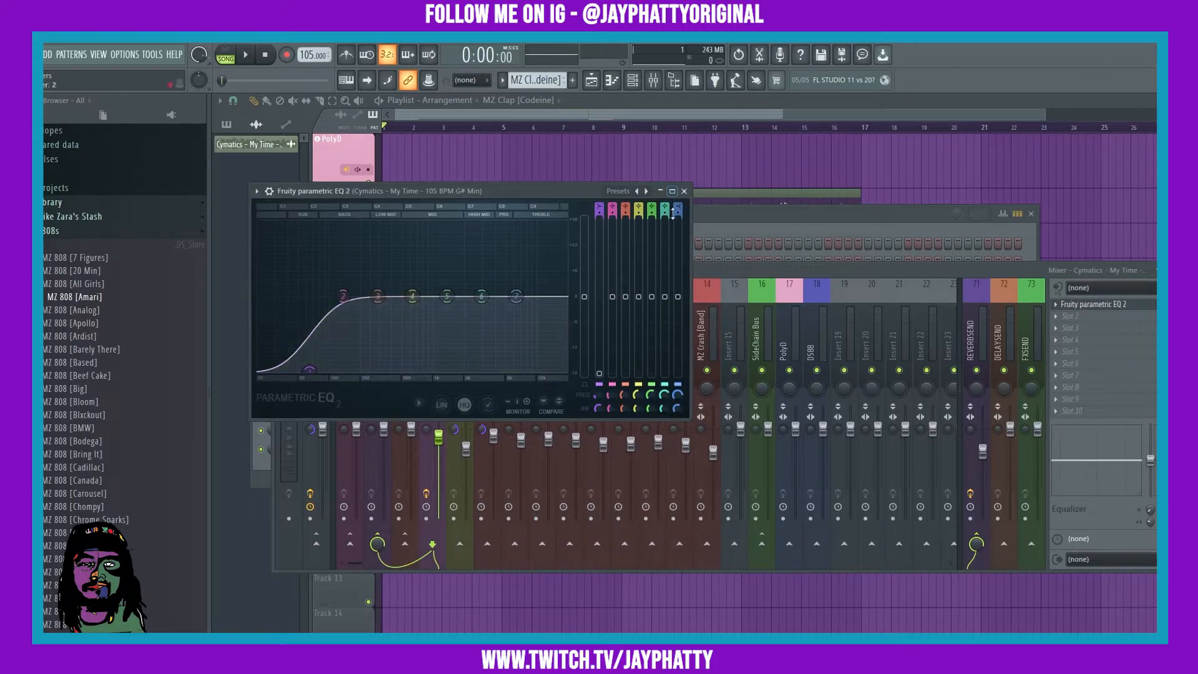
key(space)
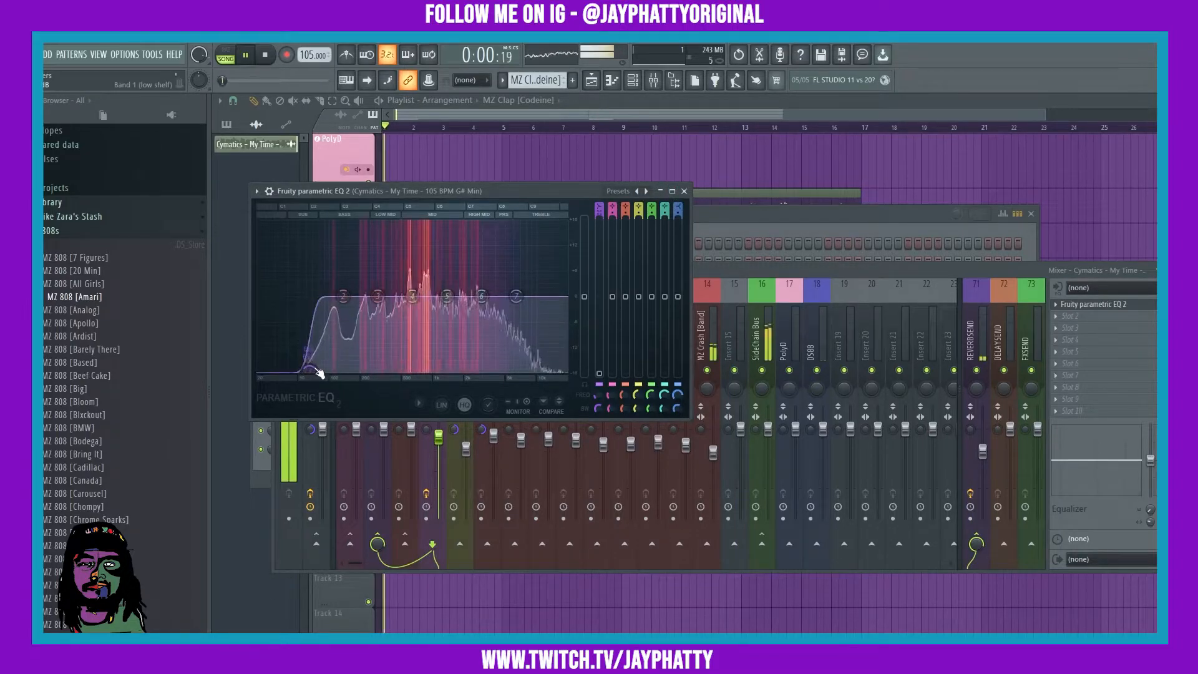
drag(521, 281, 553, 369)
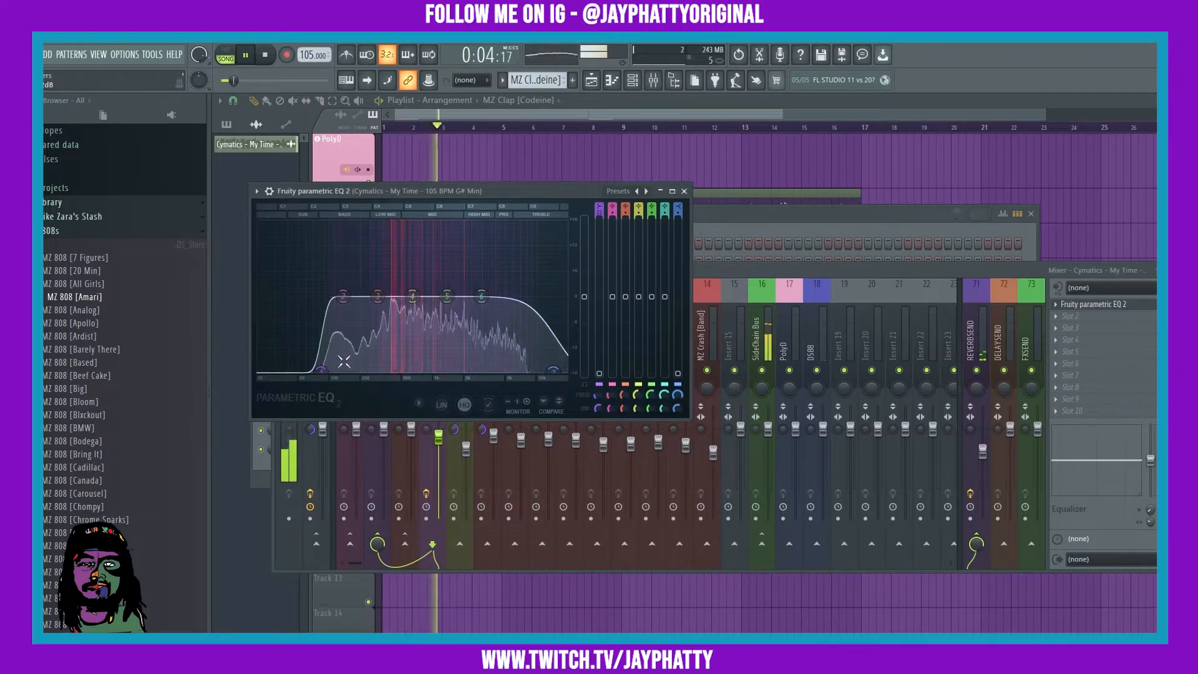
click(684, 192)
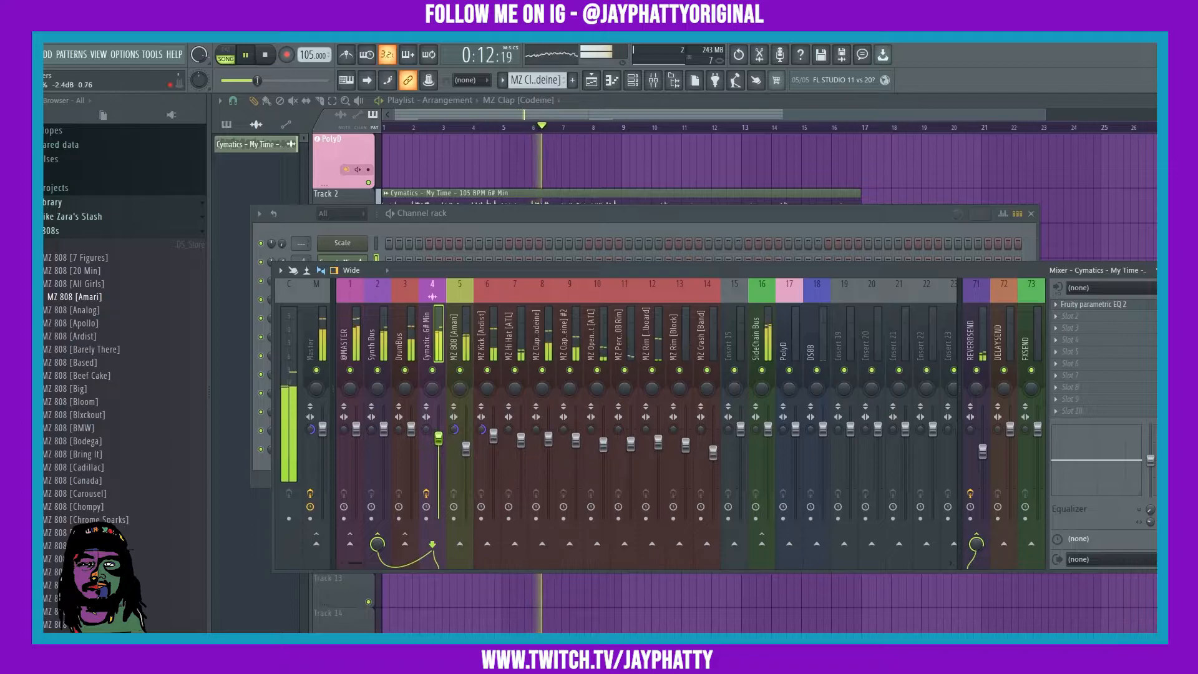
key(space)
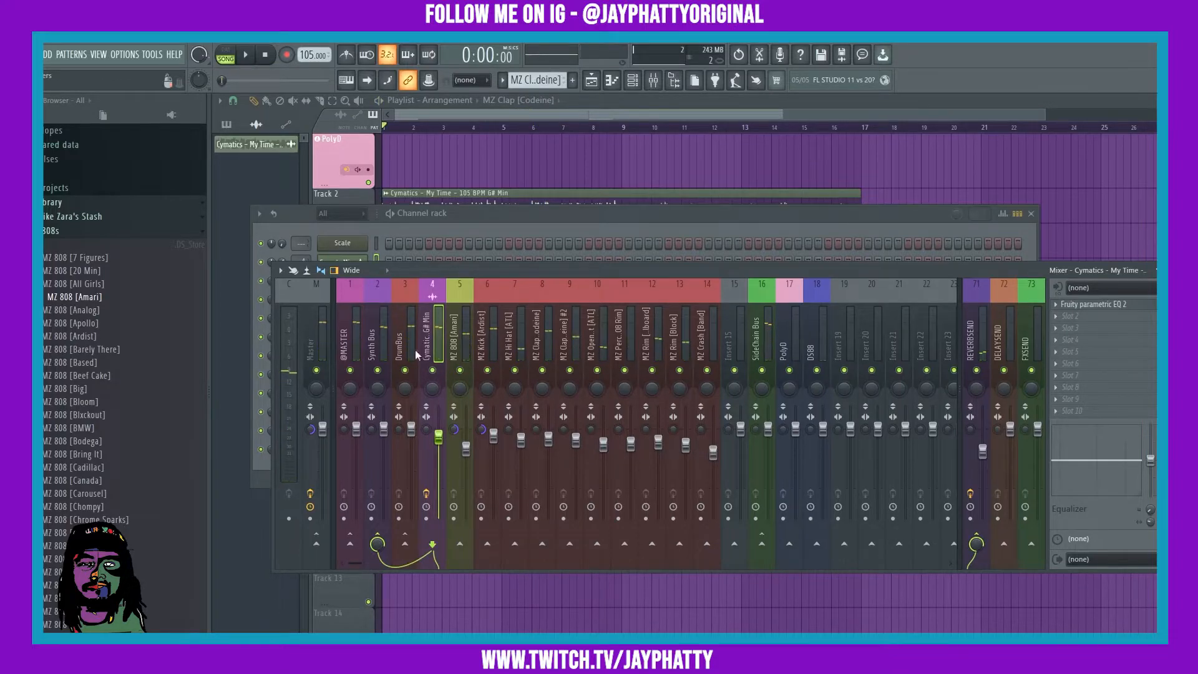
Step: Add RC-20 Retro Color to the DrumBus track and audition its Vinyl 3 preset
click(403, 349)
click(1076, 305)
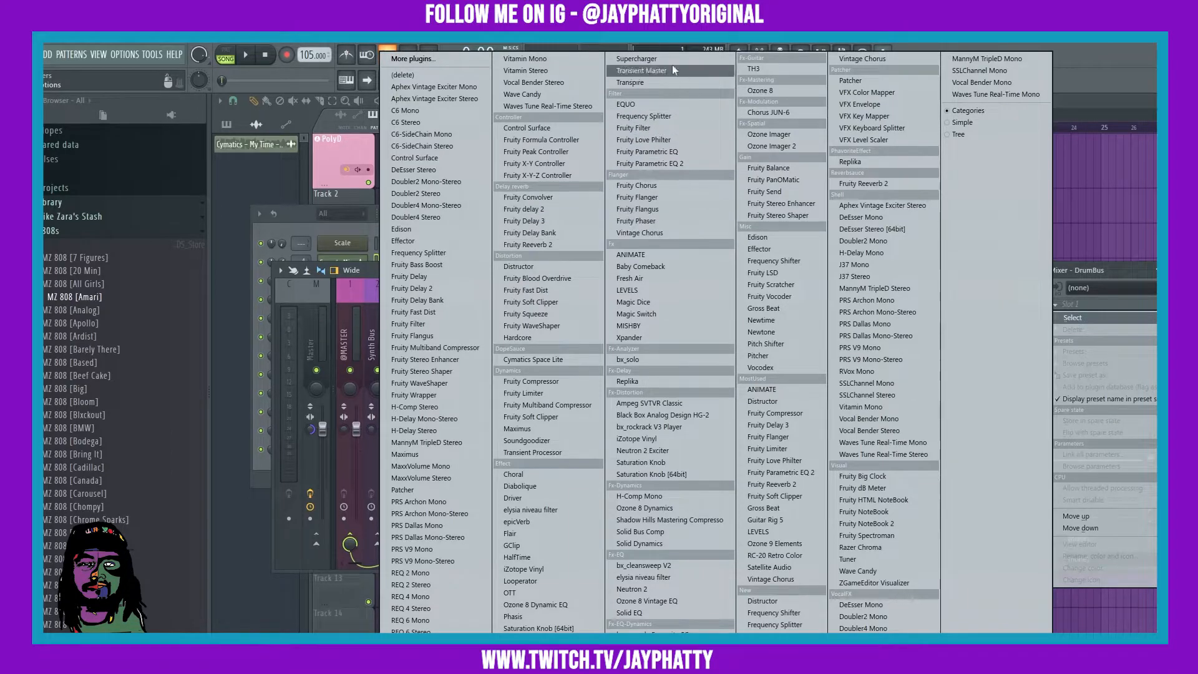
click(781, 554)
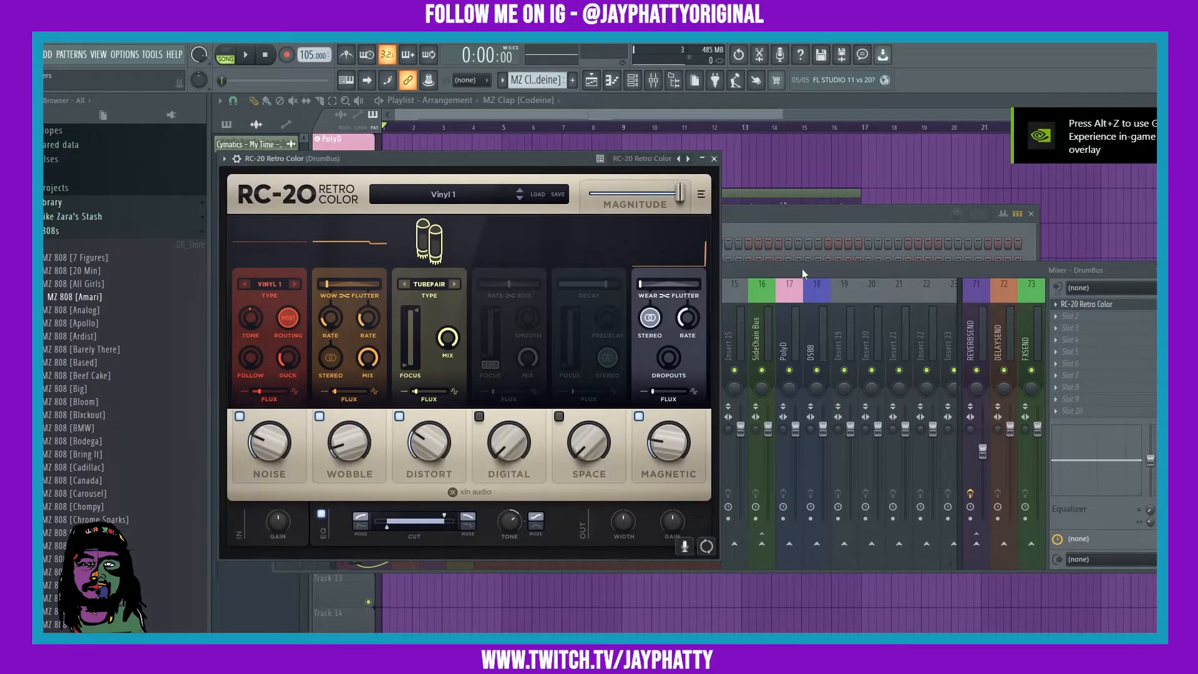
click(519, 198)
click(520, 199)
key(space)
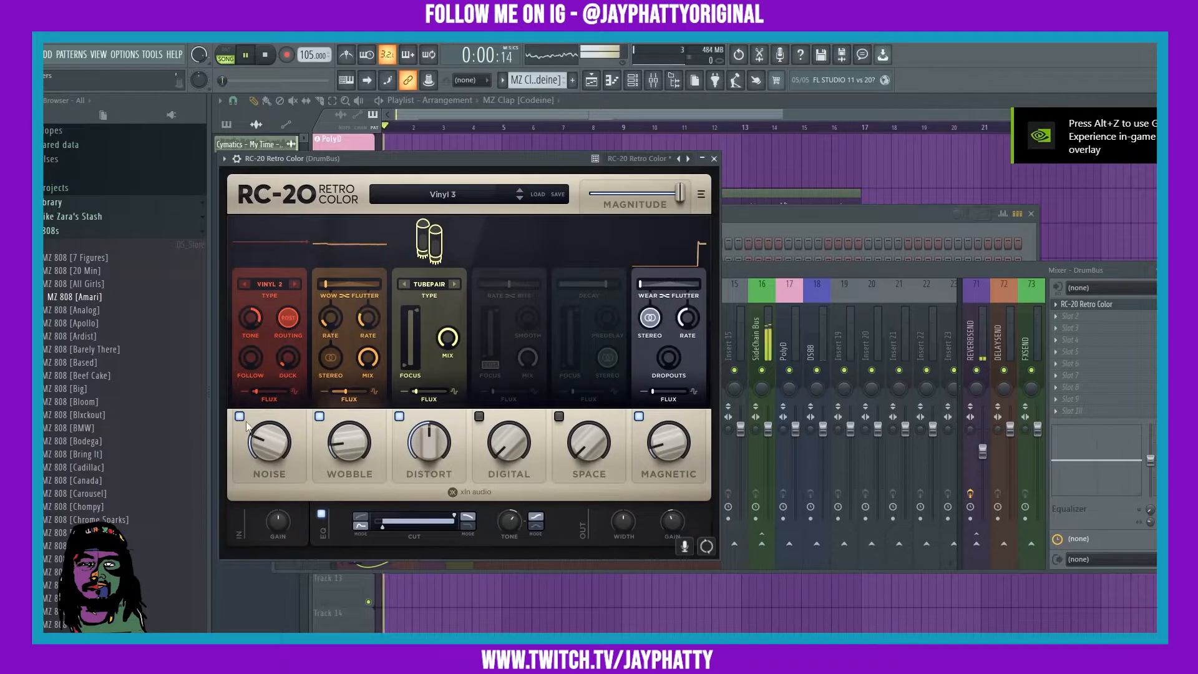
Step: Set RC-20's noise amount to 15 % and its distortion to the AirPressure type at 44 %
drag(264, 443, 265, 449)
click(415, 285)
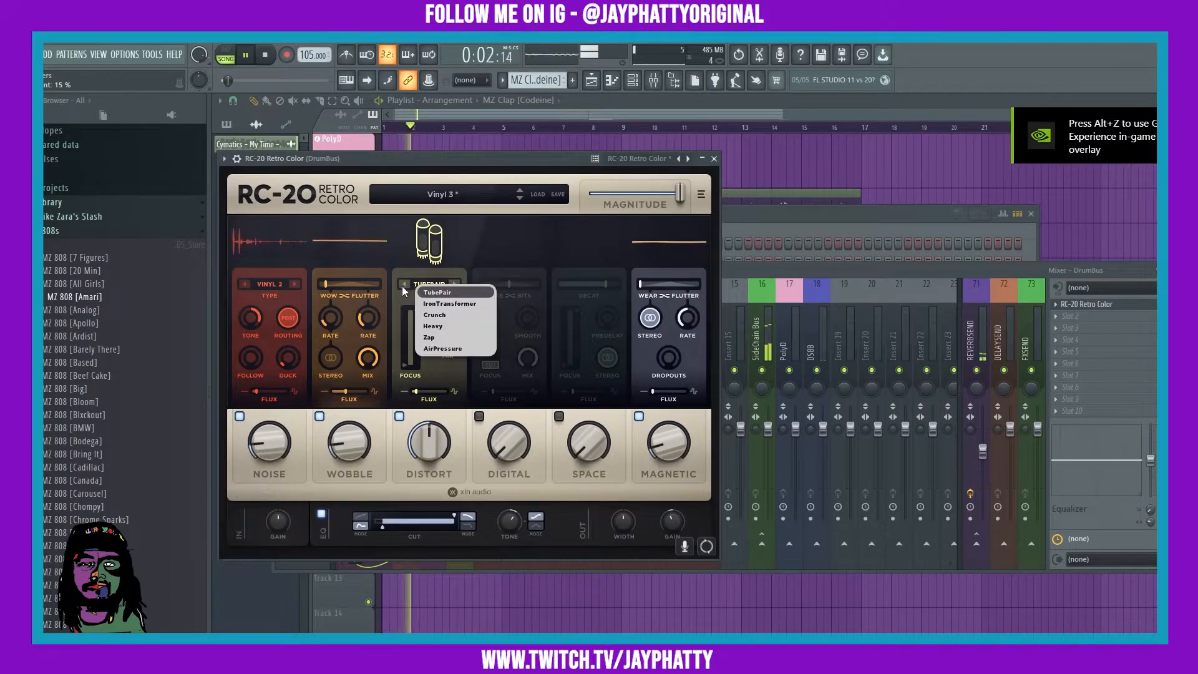
click(403, 285)
click(403, 285)
drag(415, 446, 413, 452)
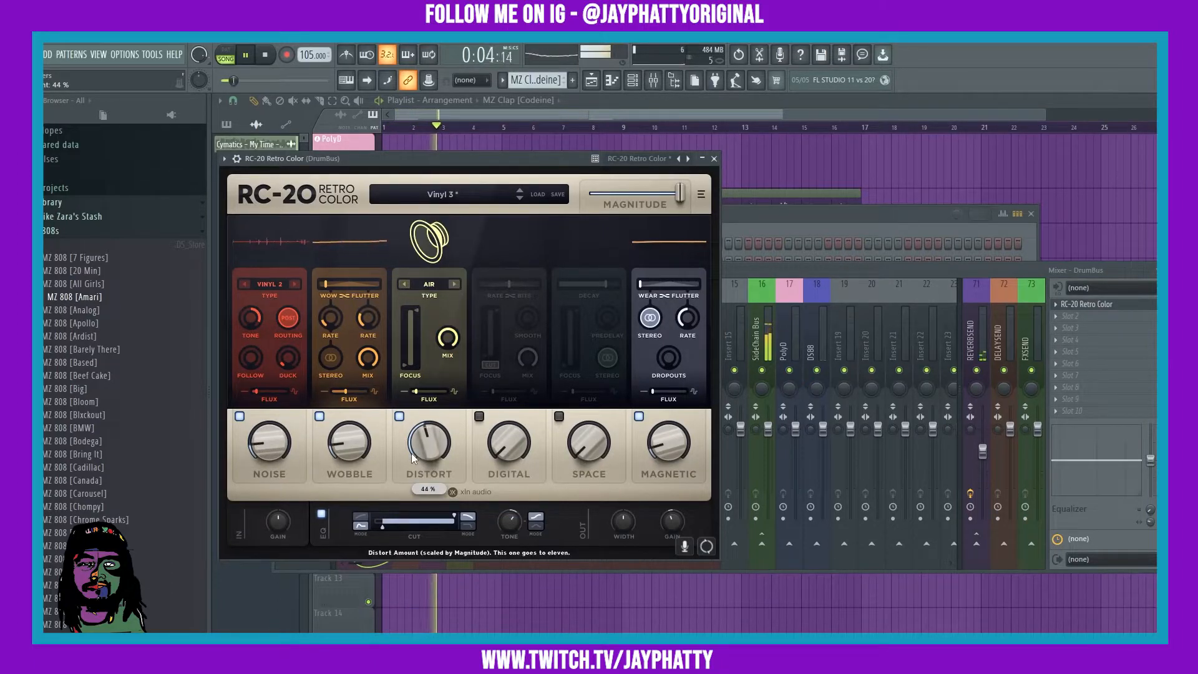
Step: Fine-tune the noise amount and output stereo width of RC-20 on the DrumBus track
drag(279, 440, 280, 447)
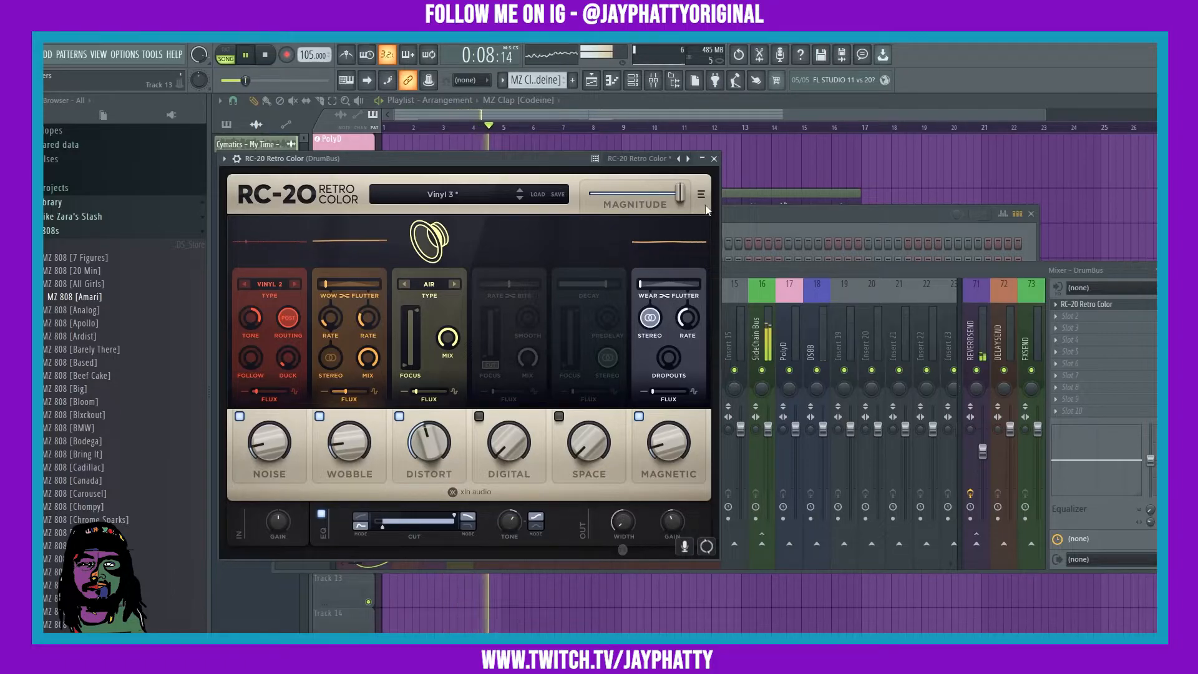
click(715, 159)
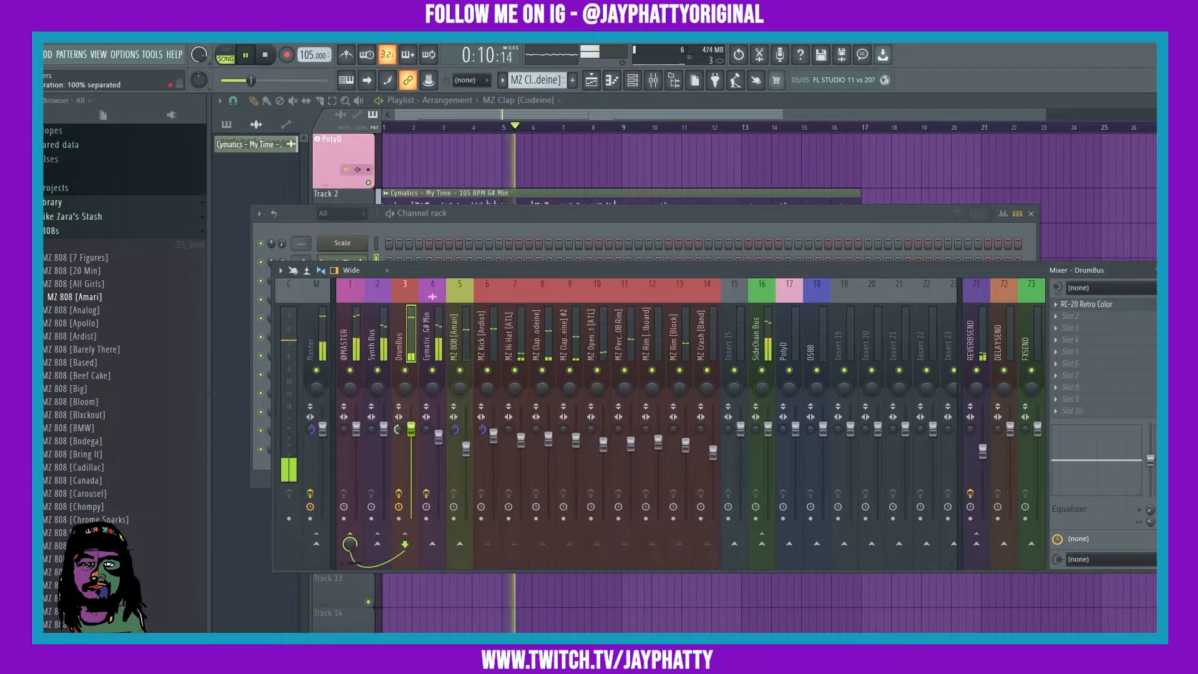
click(1086, 303)
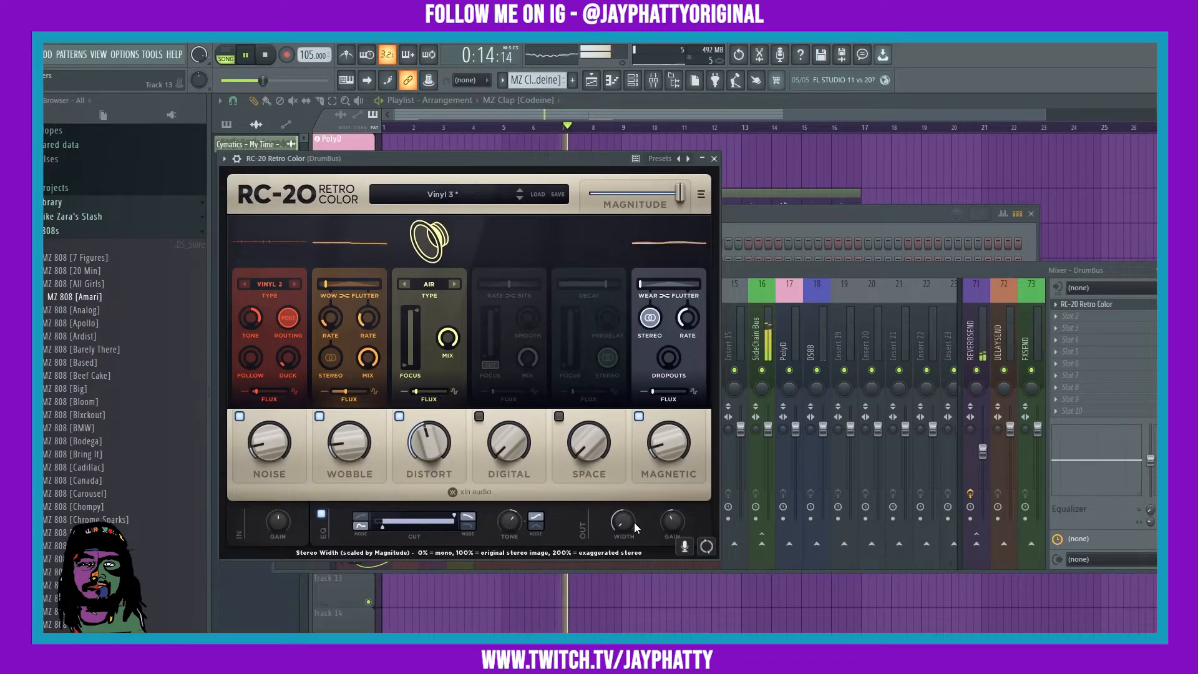
drag(635, 523, 603, 563)
click(715, 159)
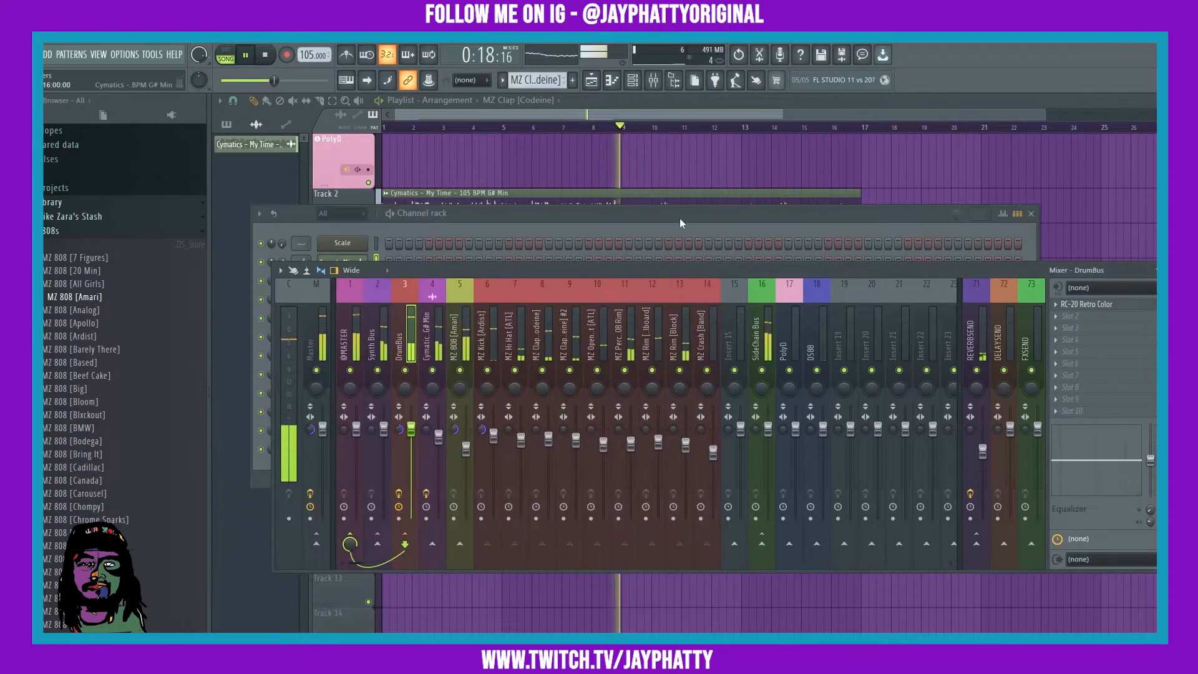
Step: Set the track 8 clap fader to -2.8 dB and the track 9 clap fader to -3.9 dB, and stop playback
click(539, 444)
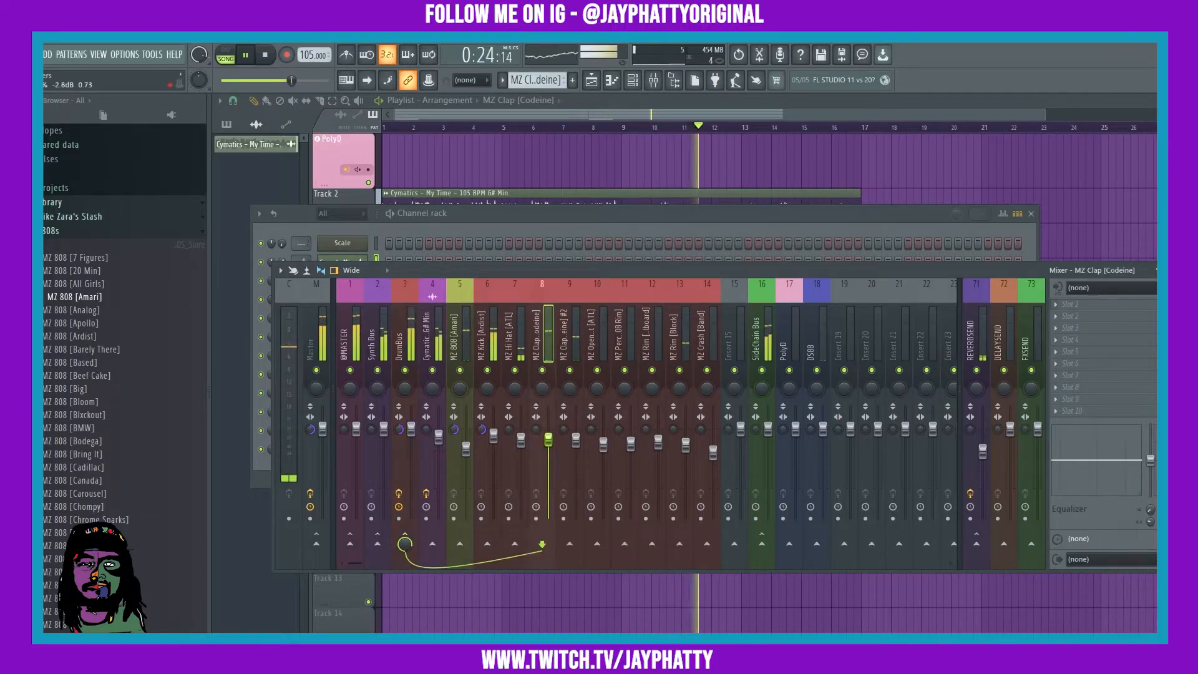
click(575, 443)
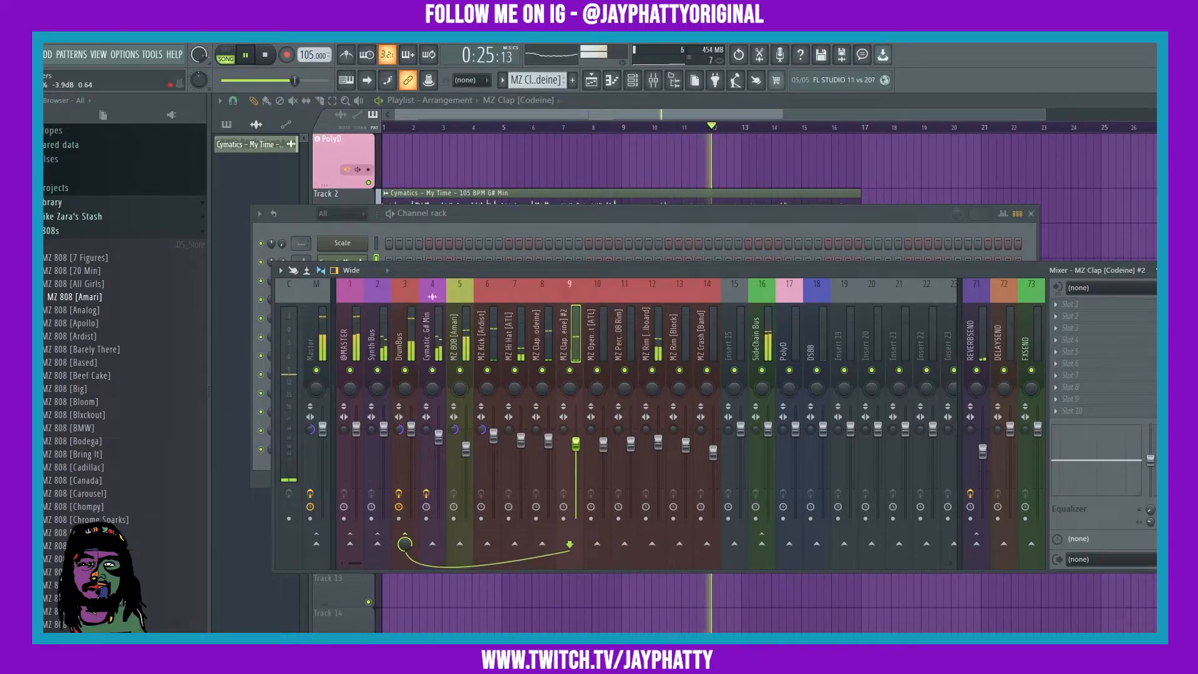
click(493, 433)
key(space)
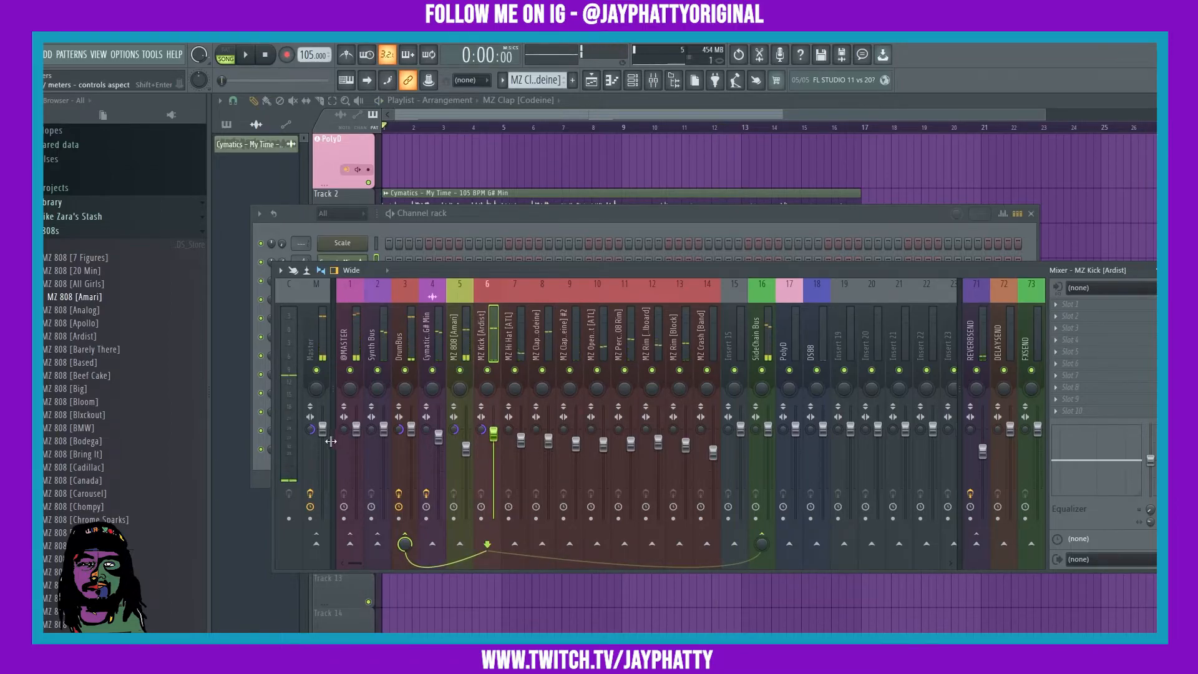
Step: Reset the Master track's stereo separation to its centred default
click(317, 438)
right_click(313, 432)
click(332, 440)
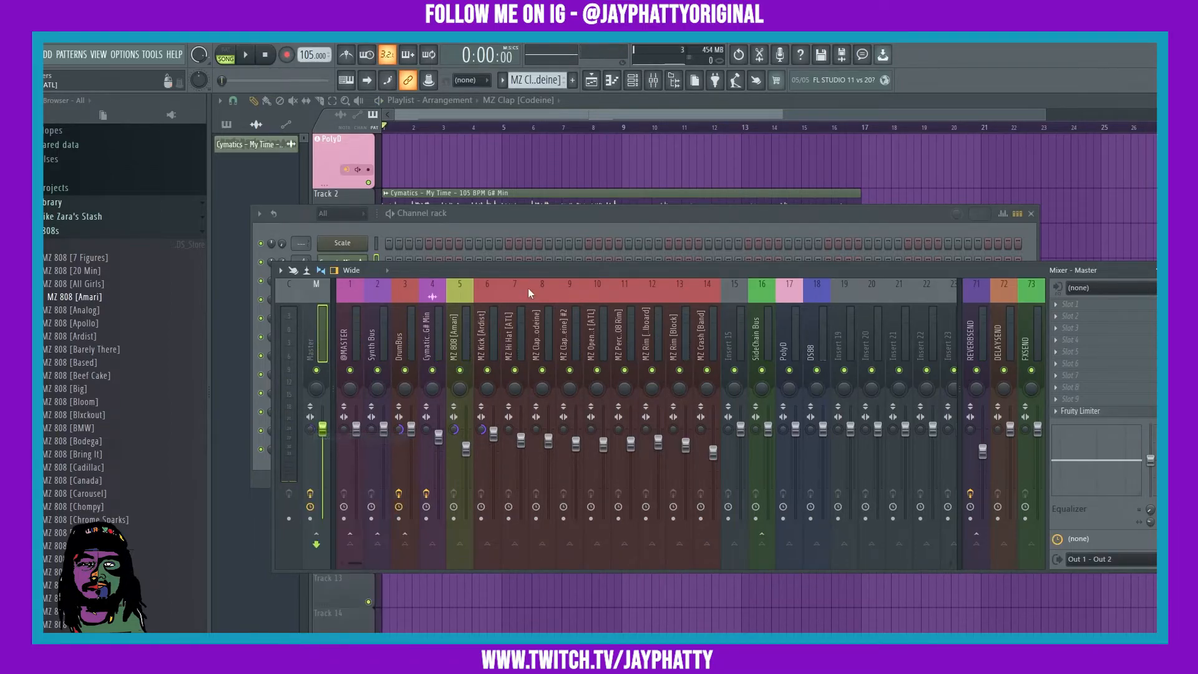
Step: Play the beat from the start and lower the Cymatics sample fader on track 4 slightly against the drums
key(space)
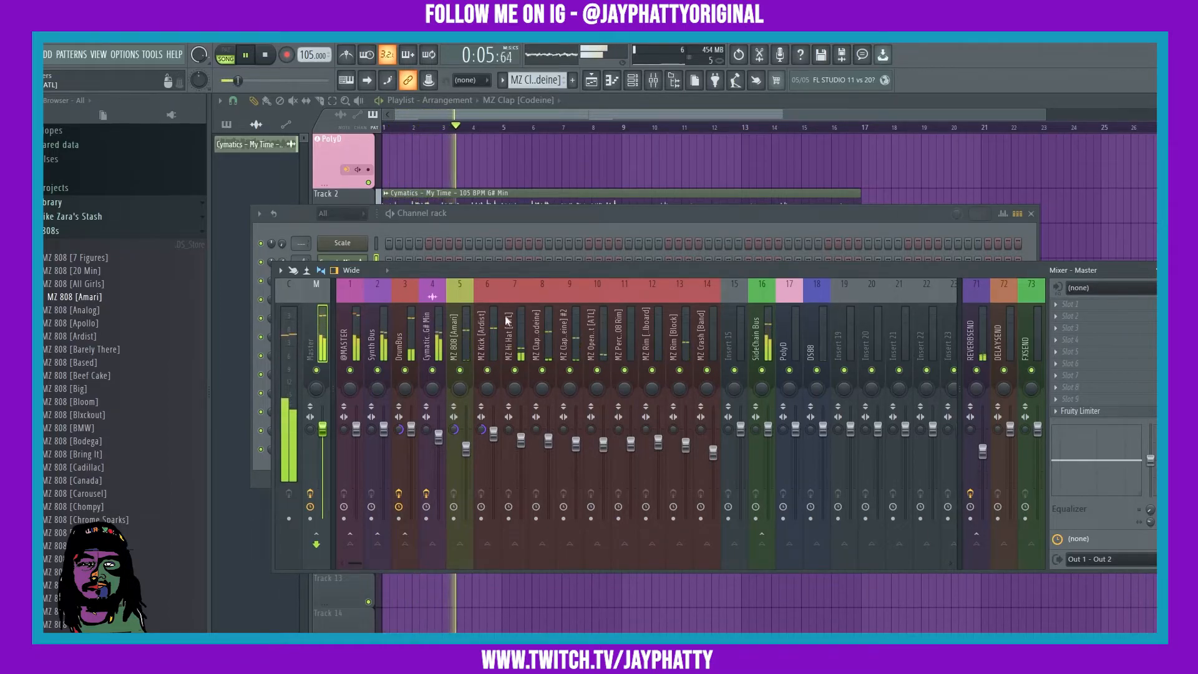
click(437, 440)
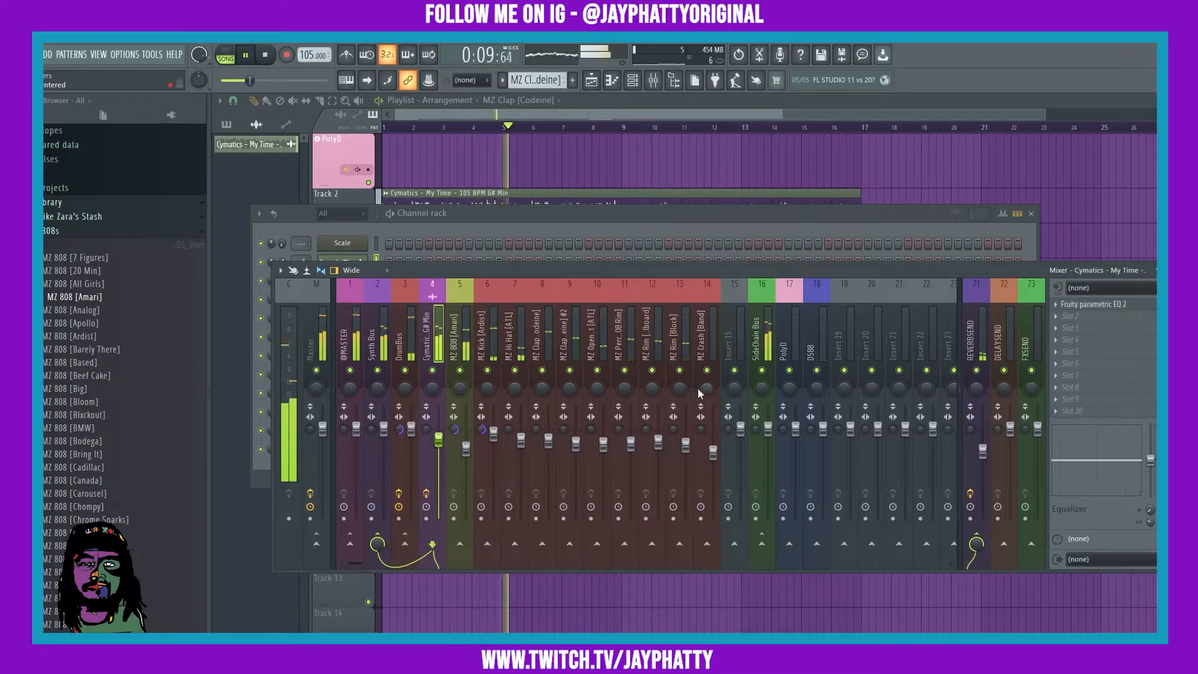
key(ctrl+shift+s)
click(1053, 544)
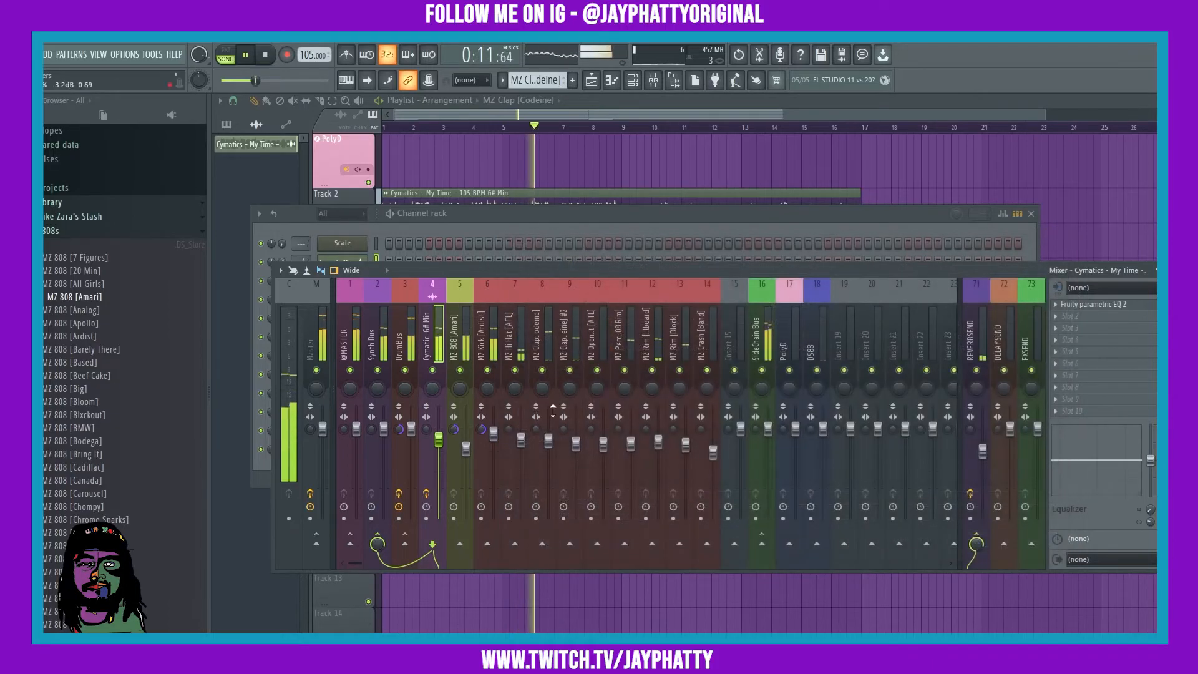
key(space)
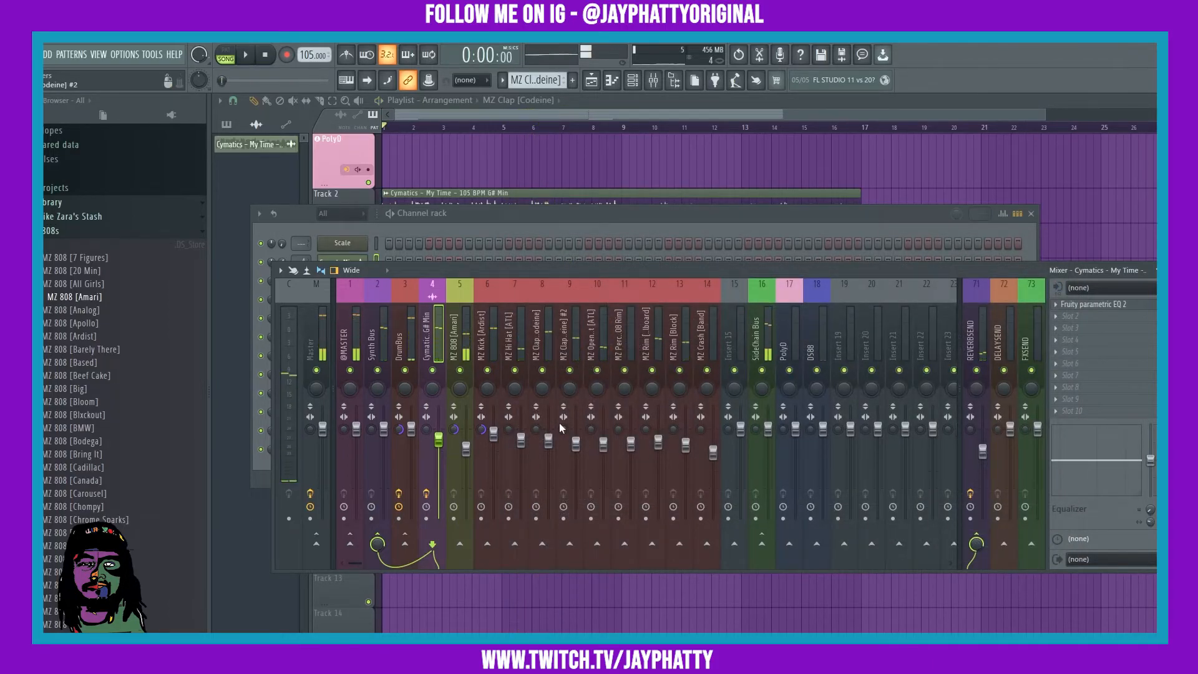